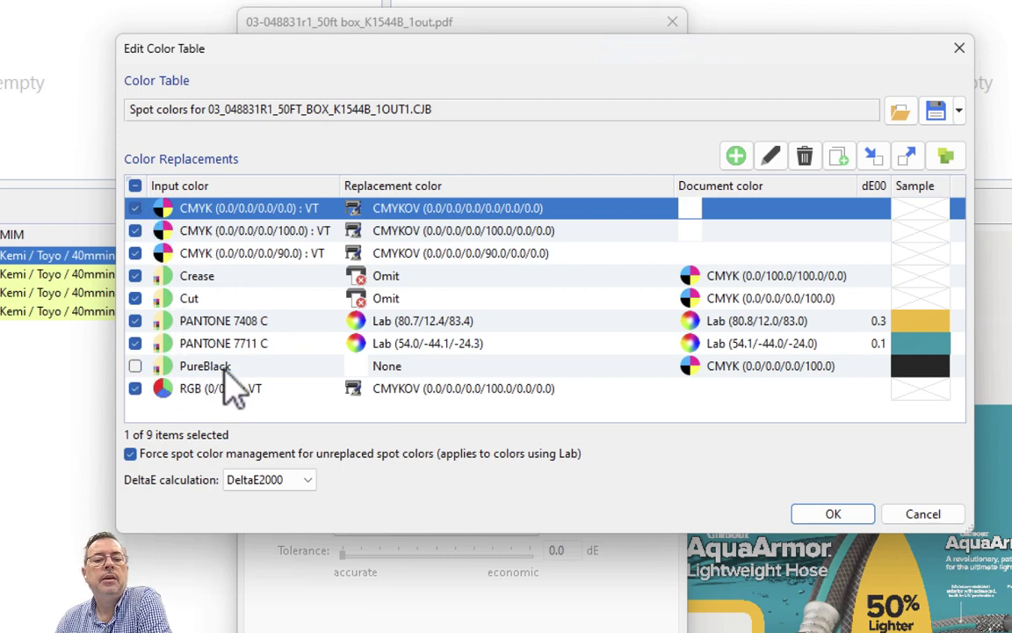
Step: Switch all color replacements off and on again, leaving only the PureBlack replacement deactivated
click(135, 343)
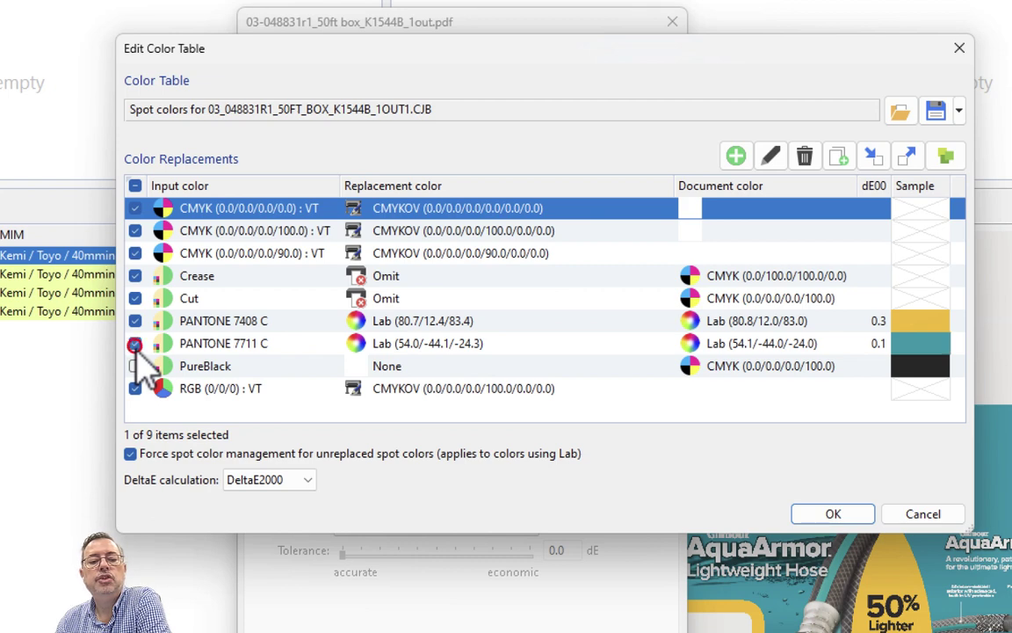
click(132, 185)
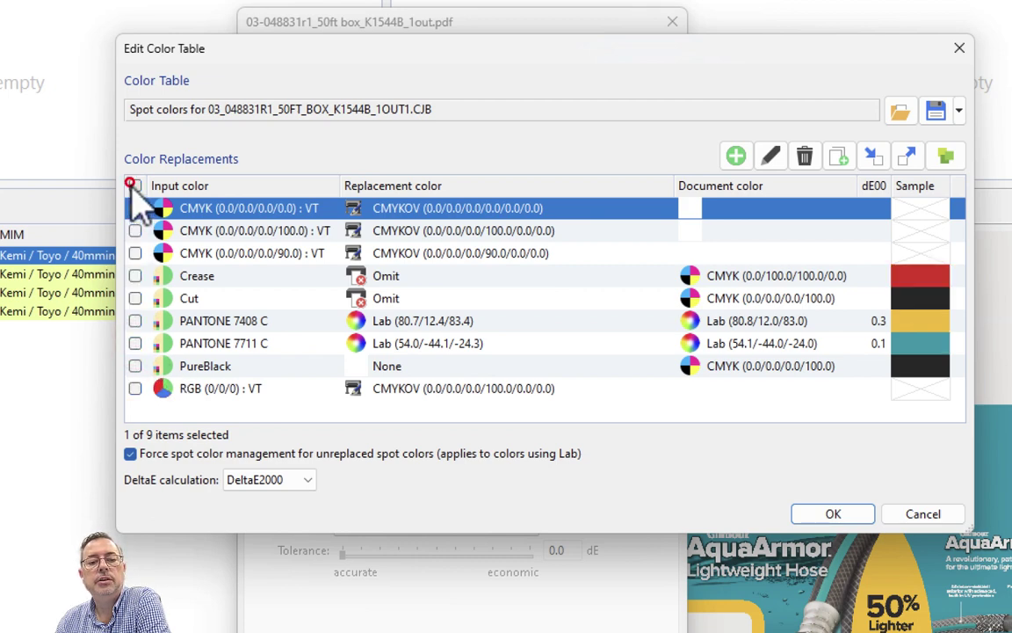
click(134, 186)
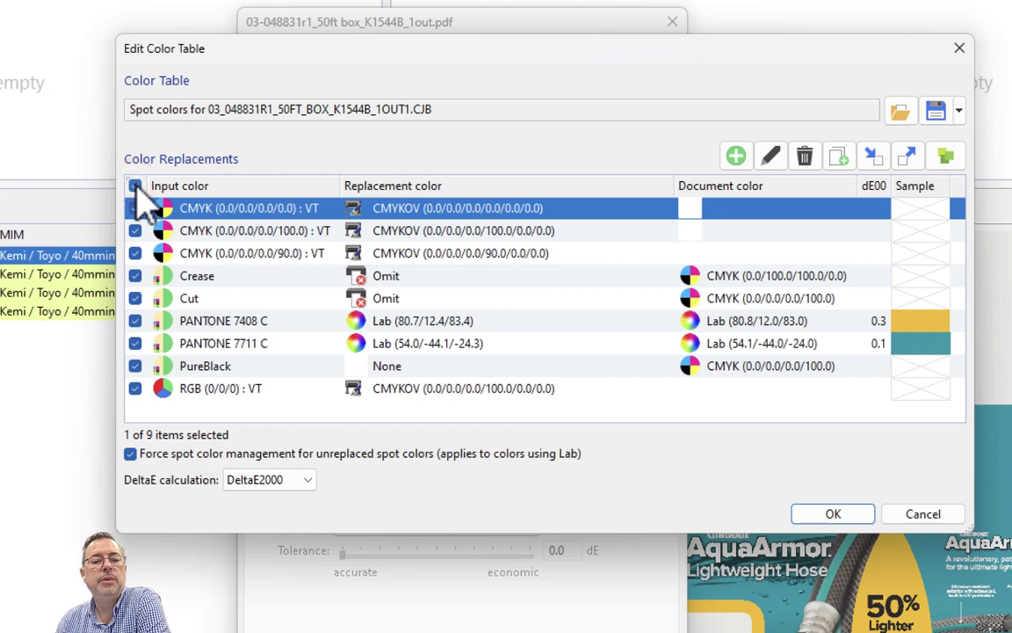
click(134, 187)
click(135, 186)
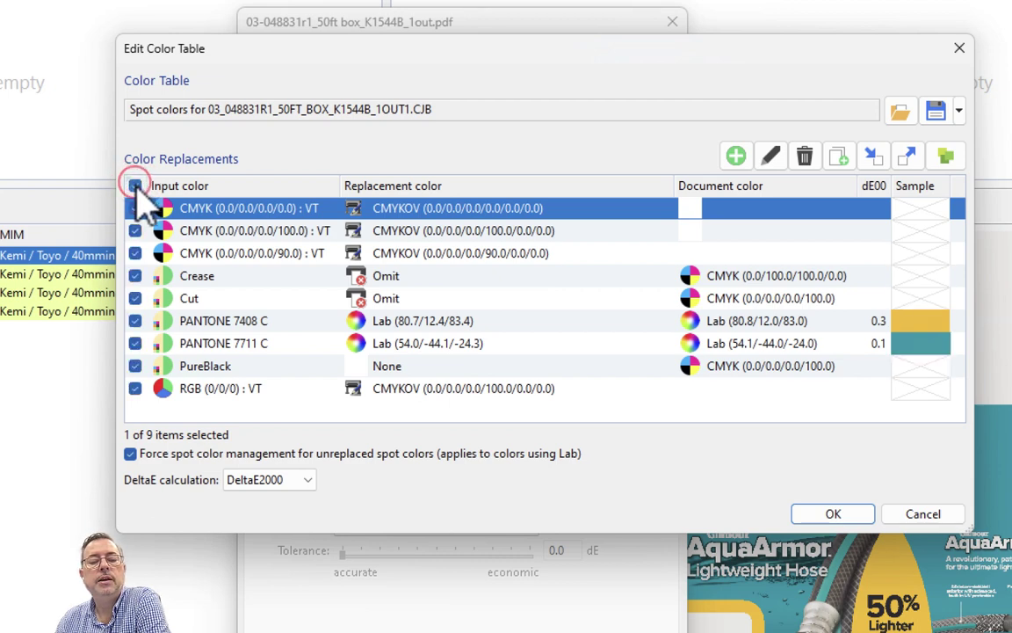
click(135, 366)
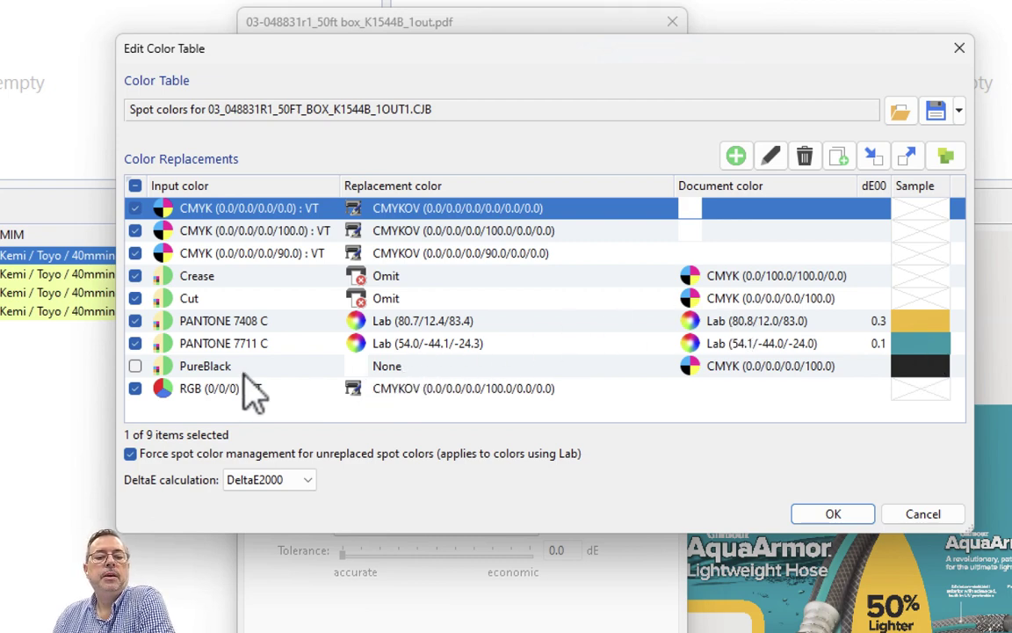
Step: Edit the PureBlack spot color entry and choose CMYKOV as its replacement color model
click(204, 368)
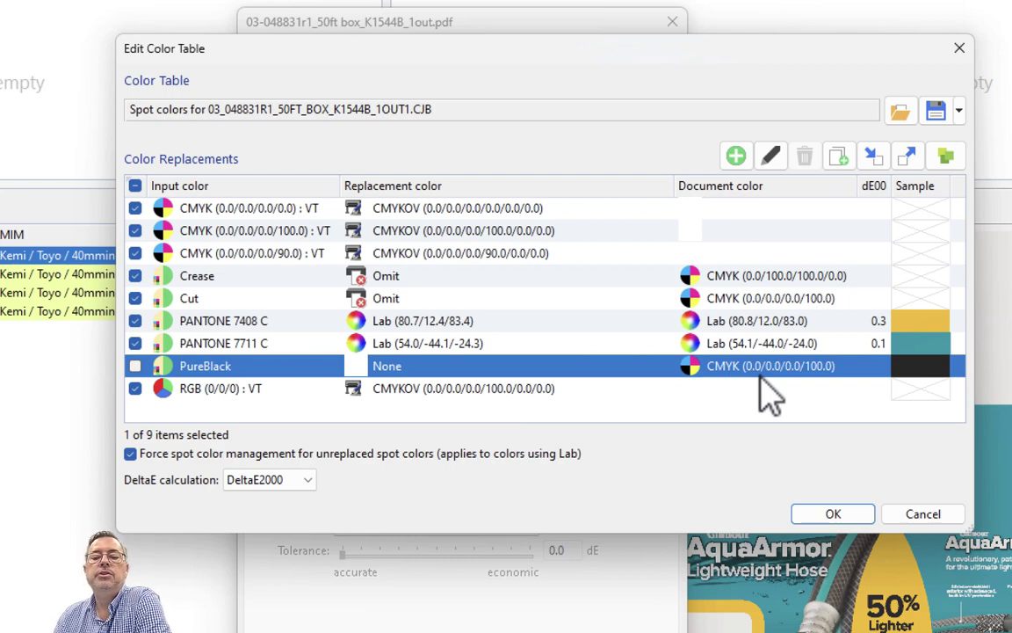
double_click(813, 372)
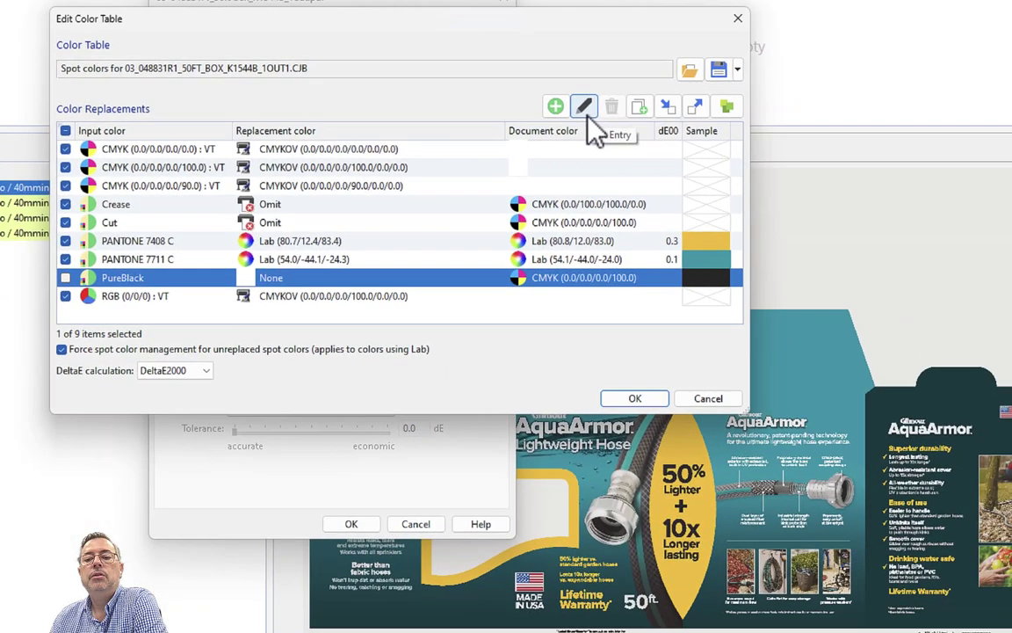
click(771, 156)
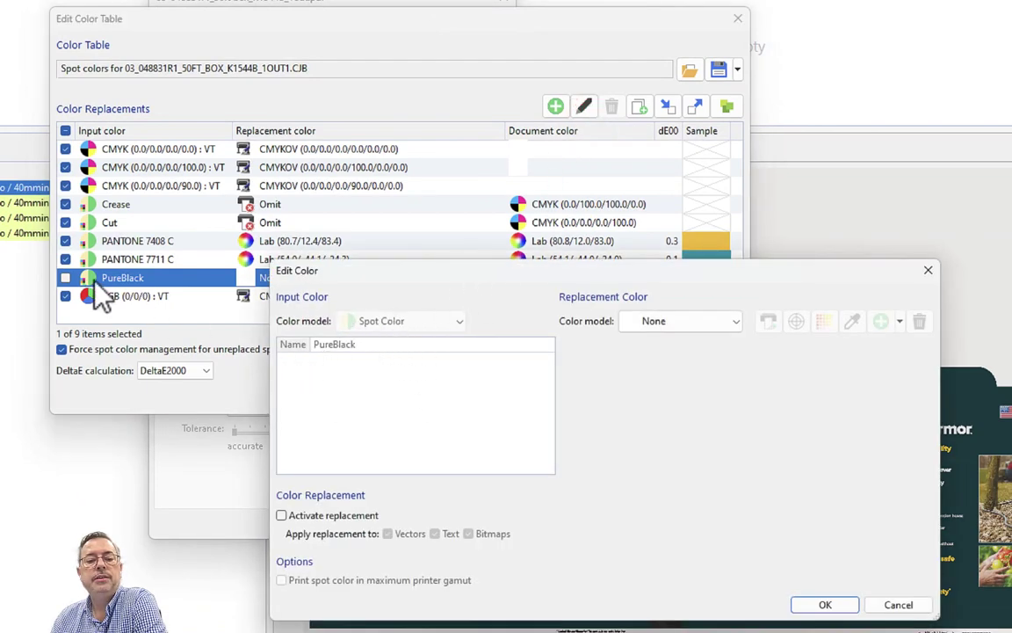
click(713, 322)
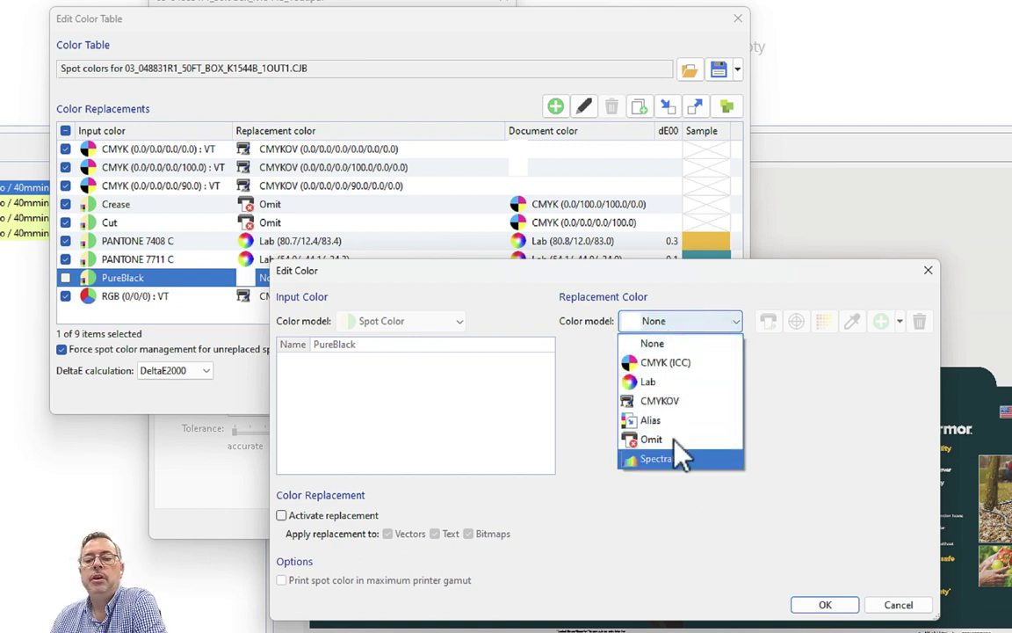
click(627, 401)
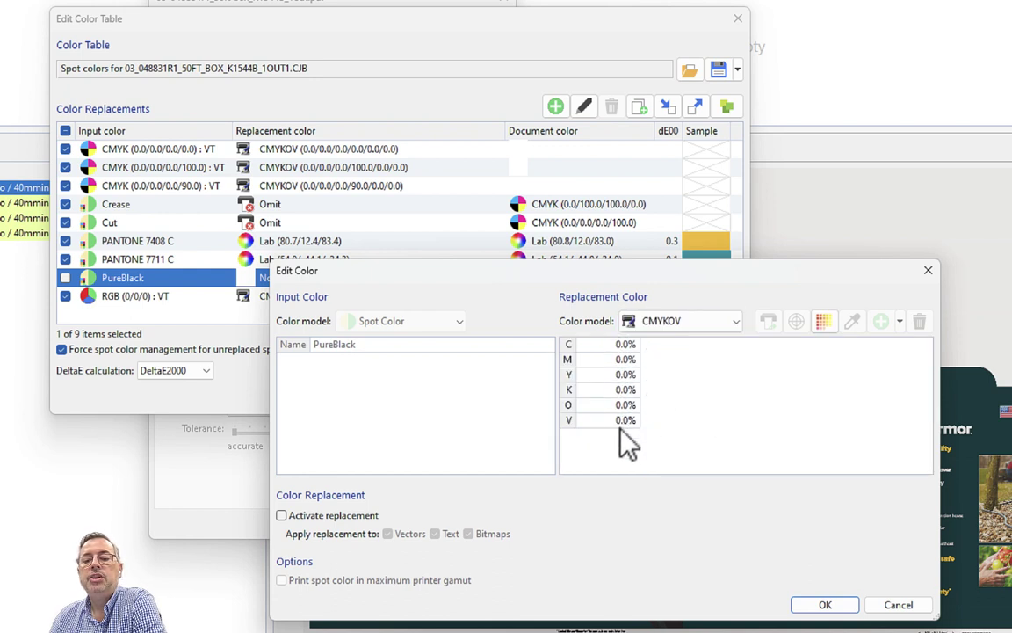
Step: Set the K value of PureBlack's replacement to 100% and activate the replacement
click(617, 389)
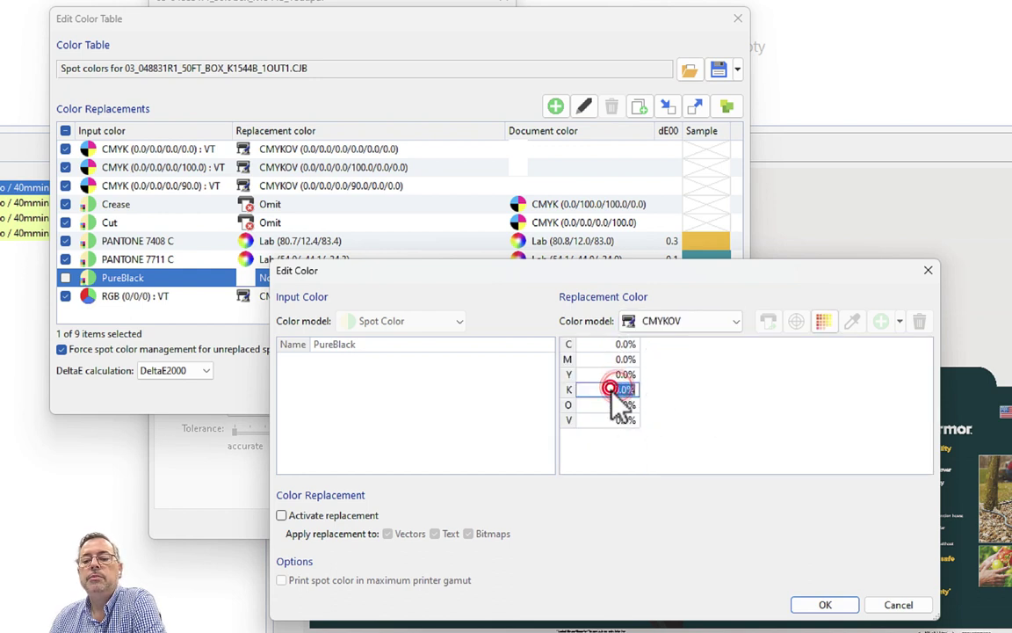
text(10)
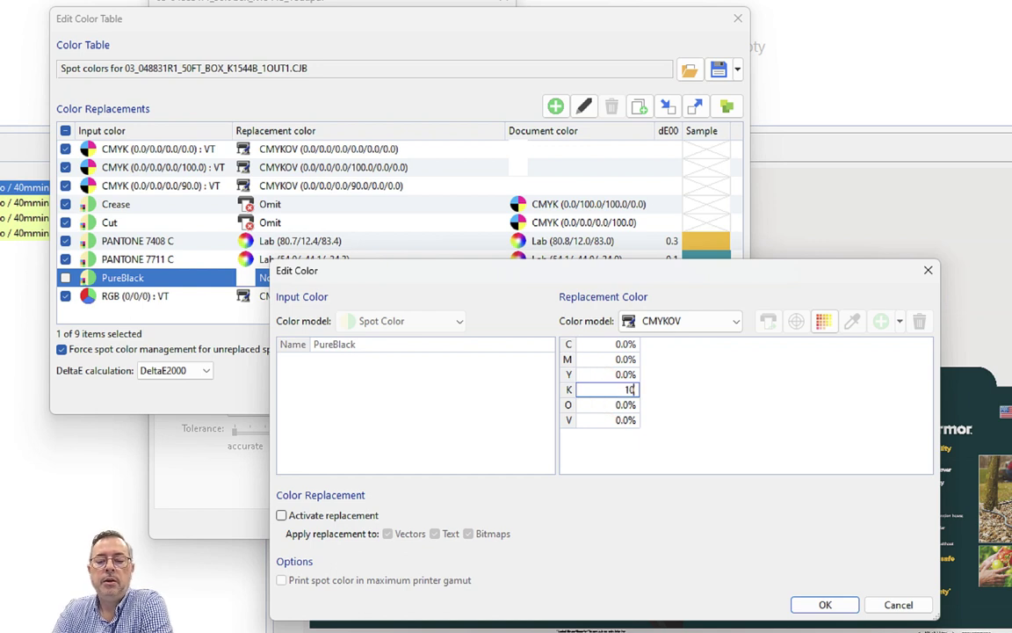
text(0)
click(628, 405)
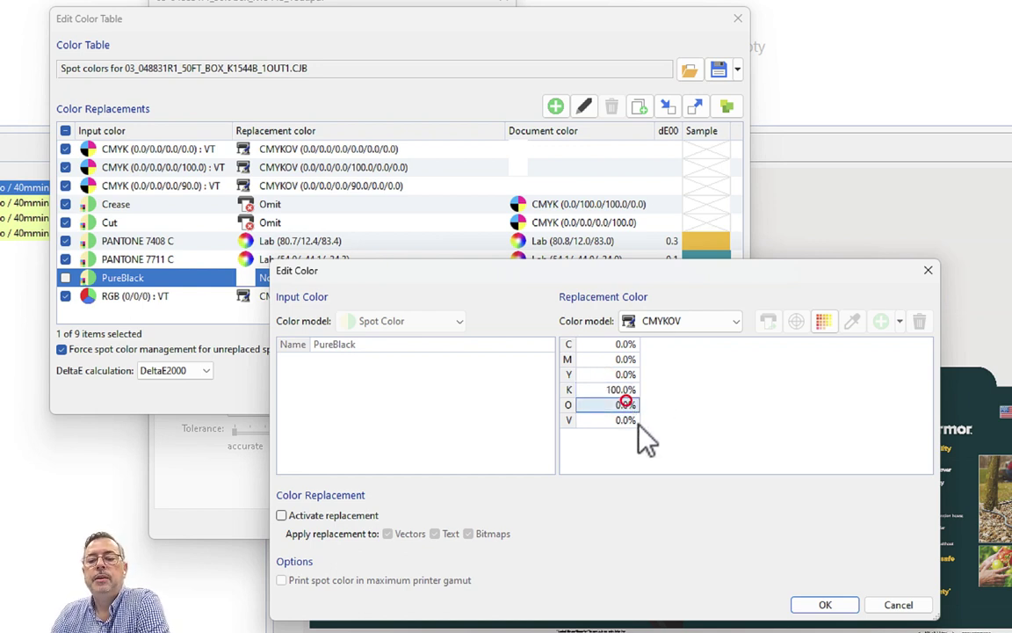
click(282, 516)
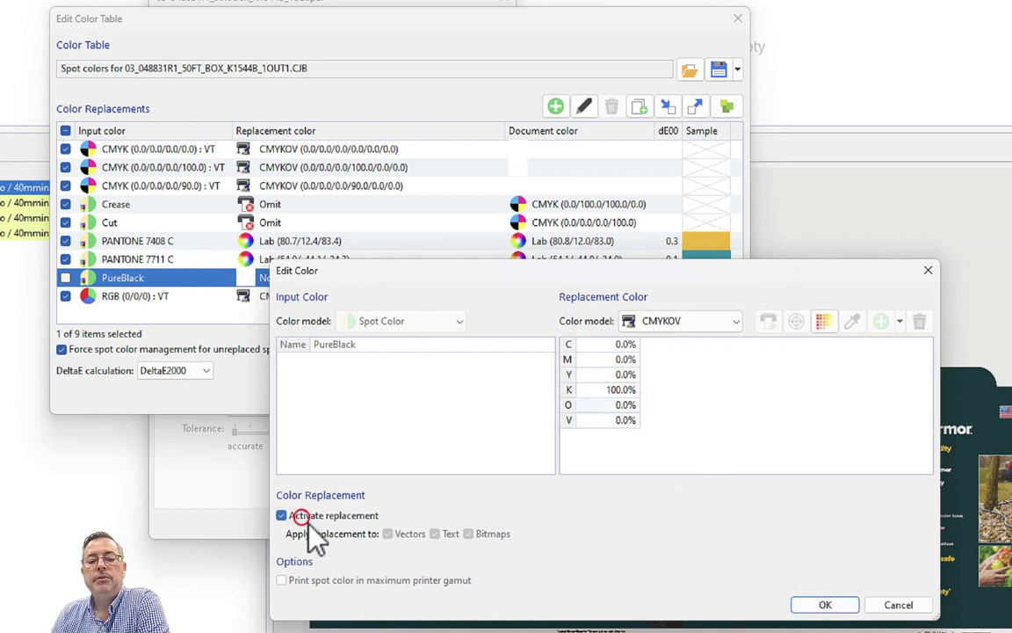
click(802, 604)
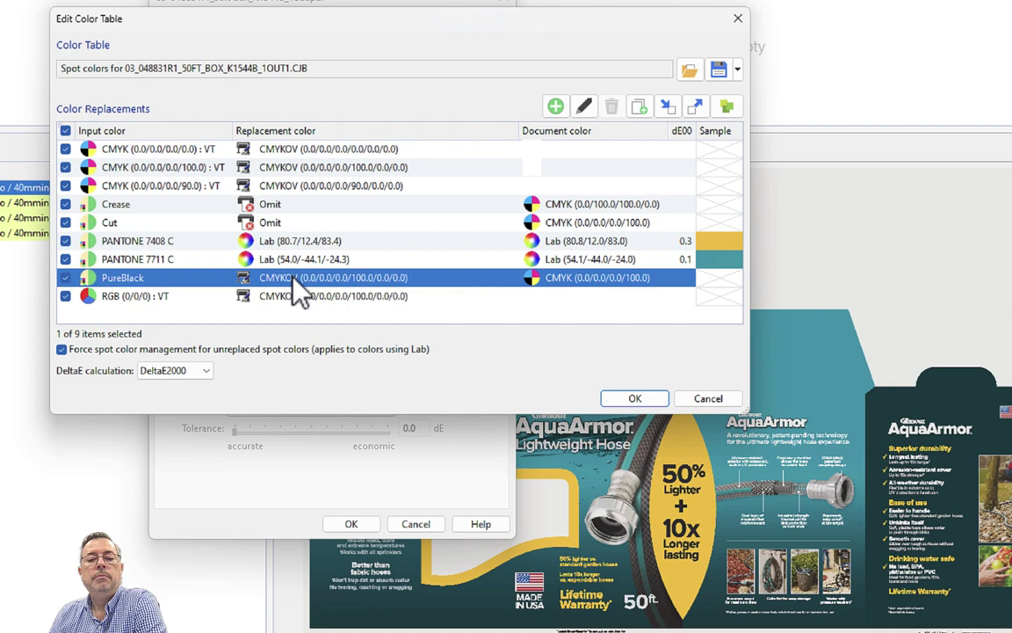
Step: Set the replacement color model of PANTONE 7408 C to None
click(149, 244)
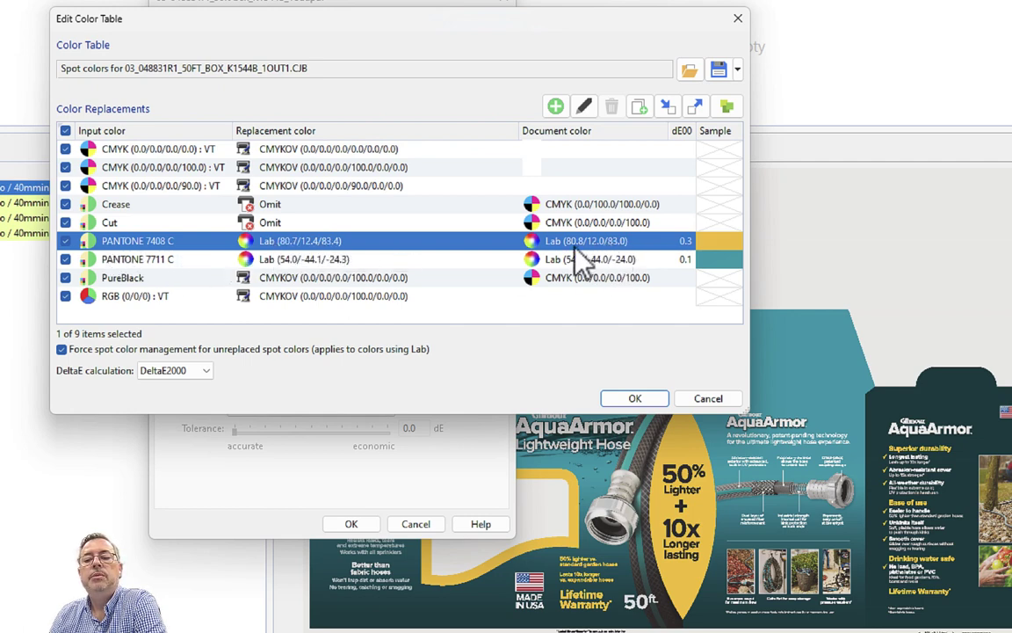
double_click(299, 241)
click(676, 322)
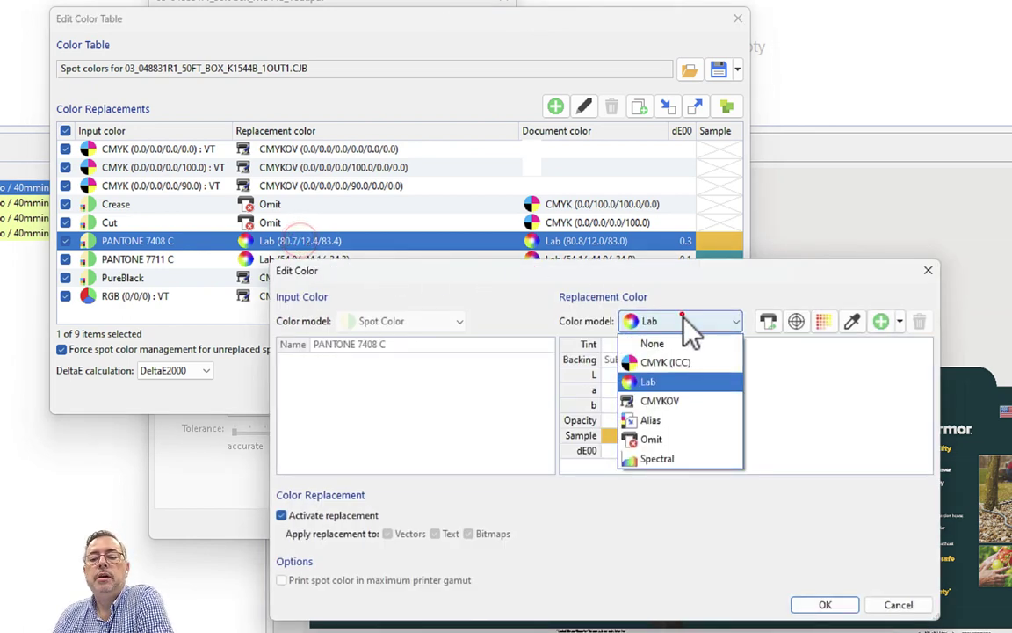
click(680, 348)
click(825, 605)
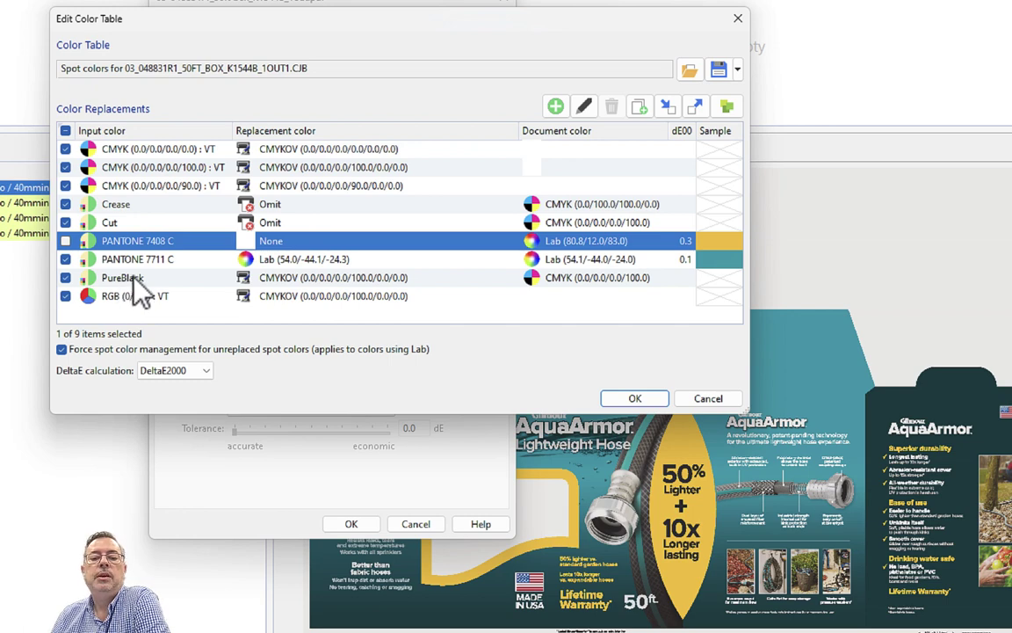
Step: Replace PANTONE 7408 C with a CMYKOV color of 100% C and apply the color table to the job
double_click(564, 241)
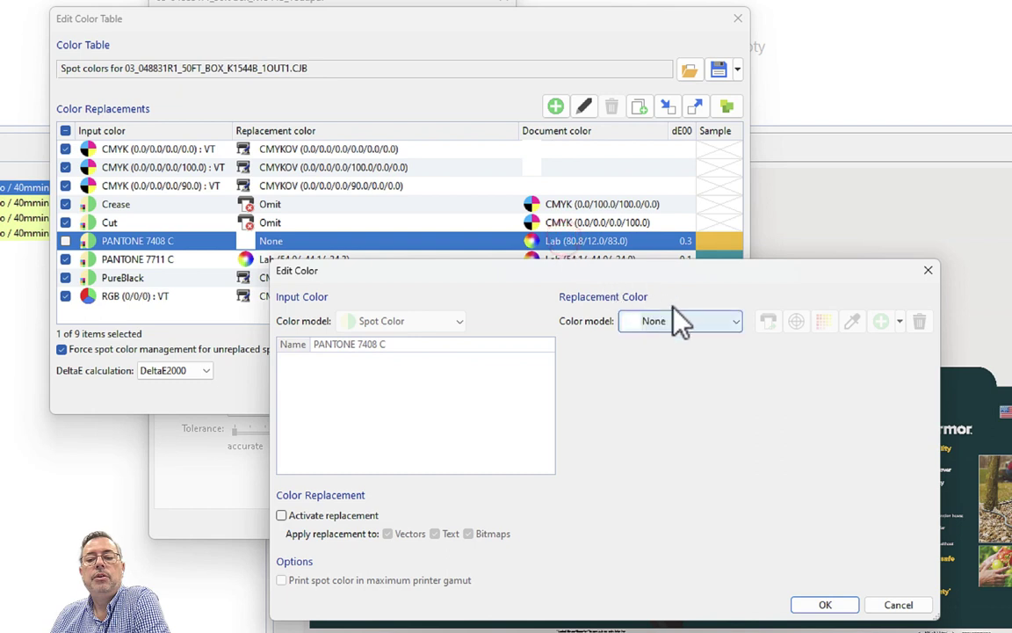
click(693, 321)
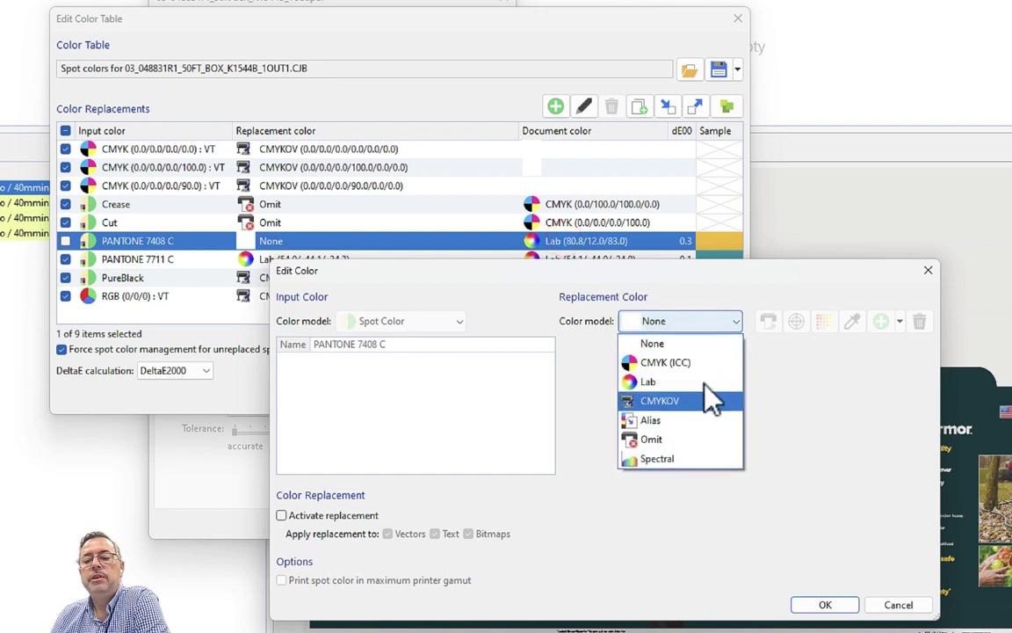
click(694, 402)
click(622, 345)
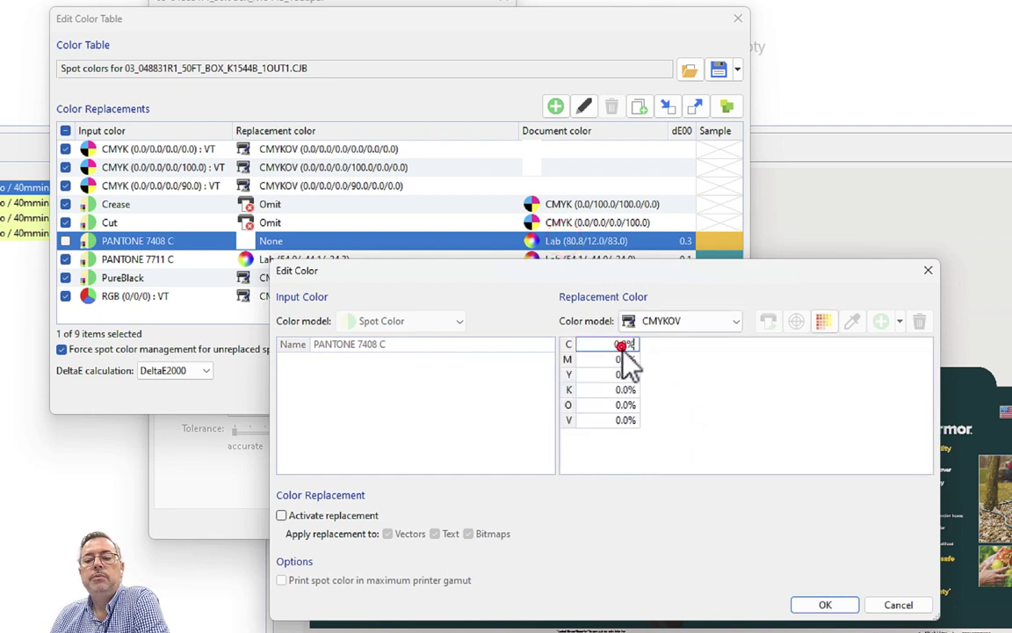
text(100)
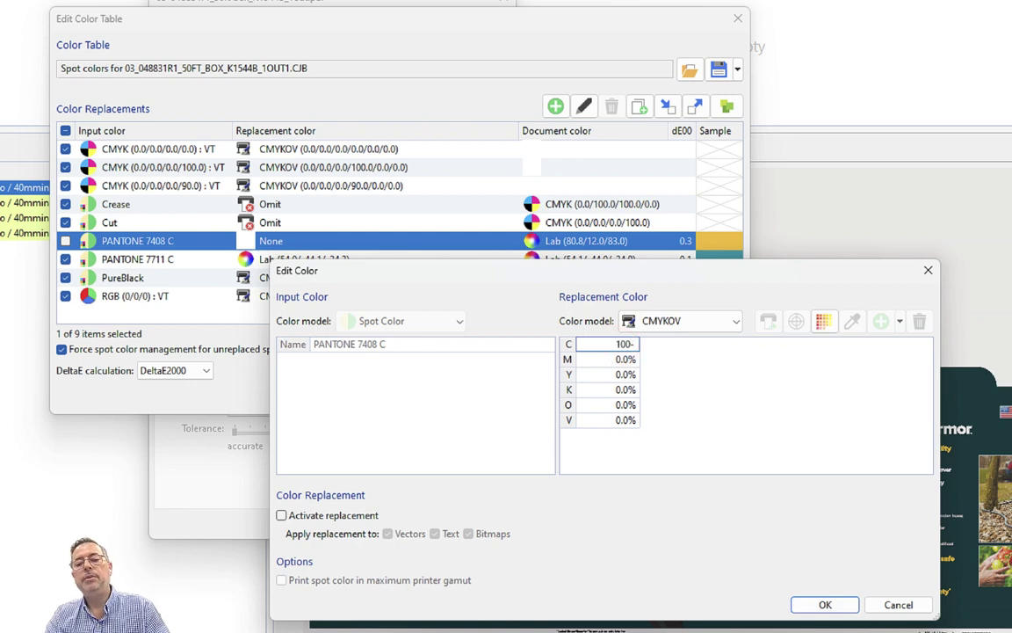
key(Tab)
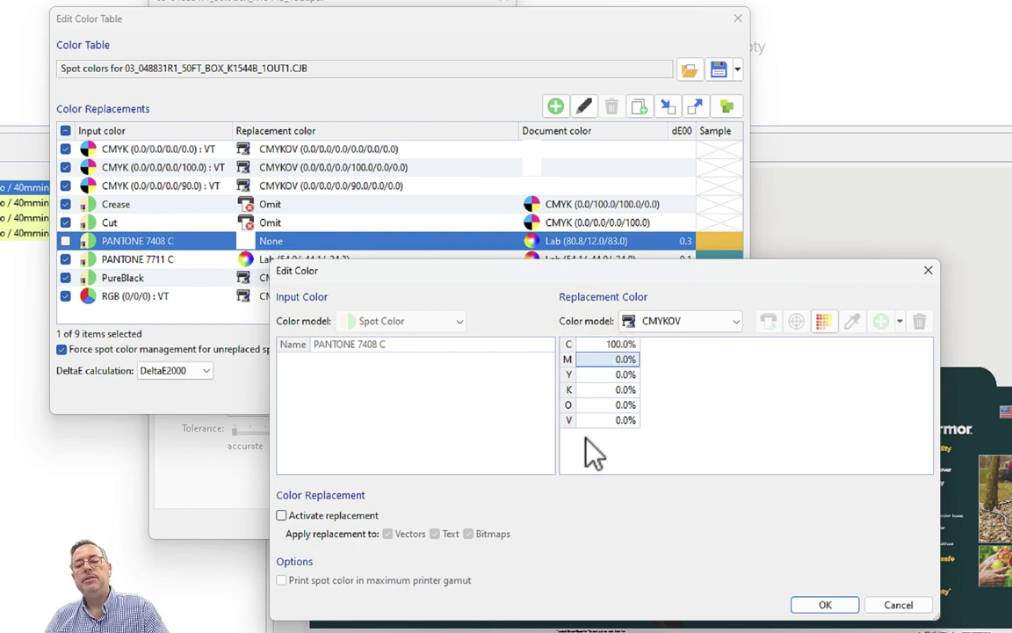
click(808, 603)
click(587, 484)
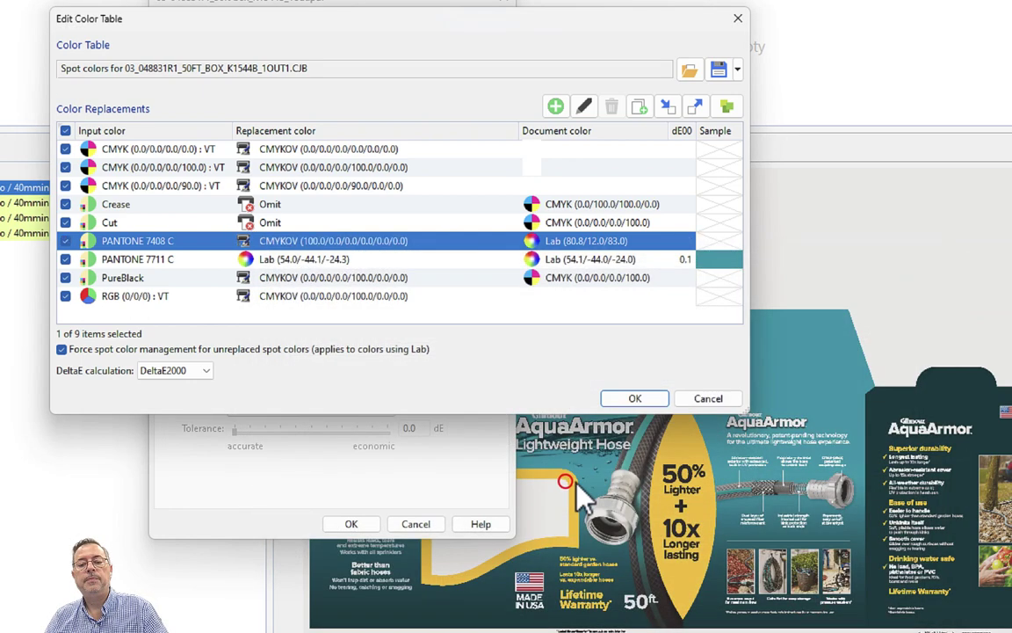
click(631, 401)
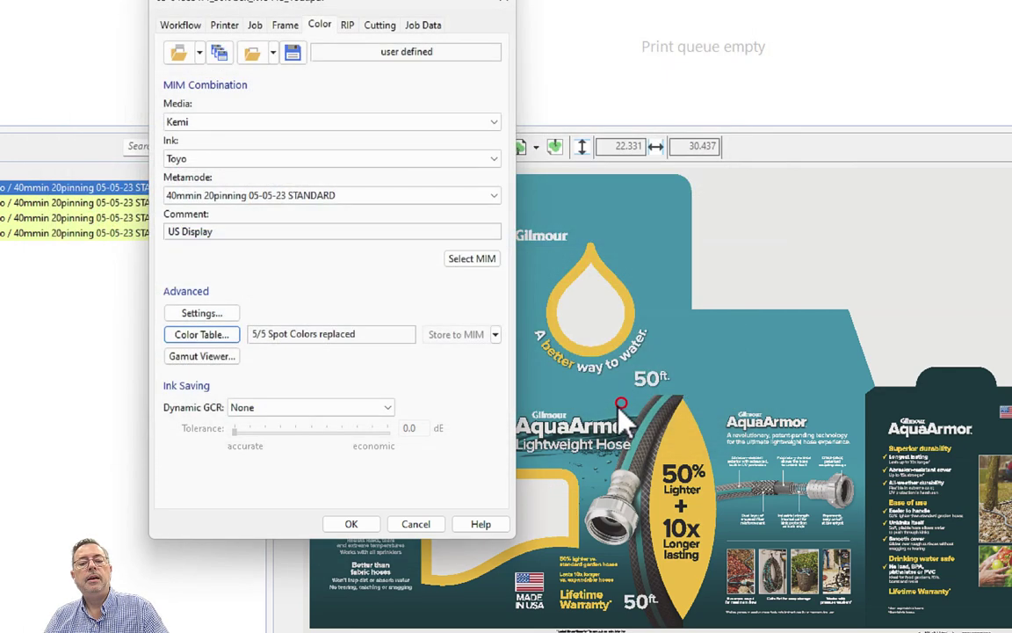
click(370, 522)
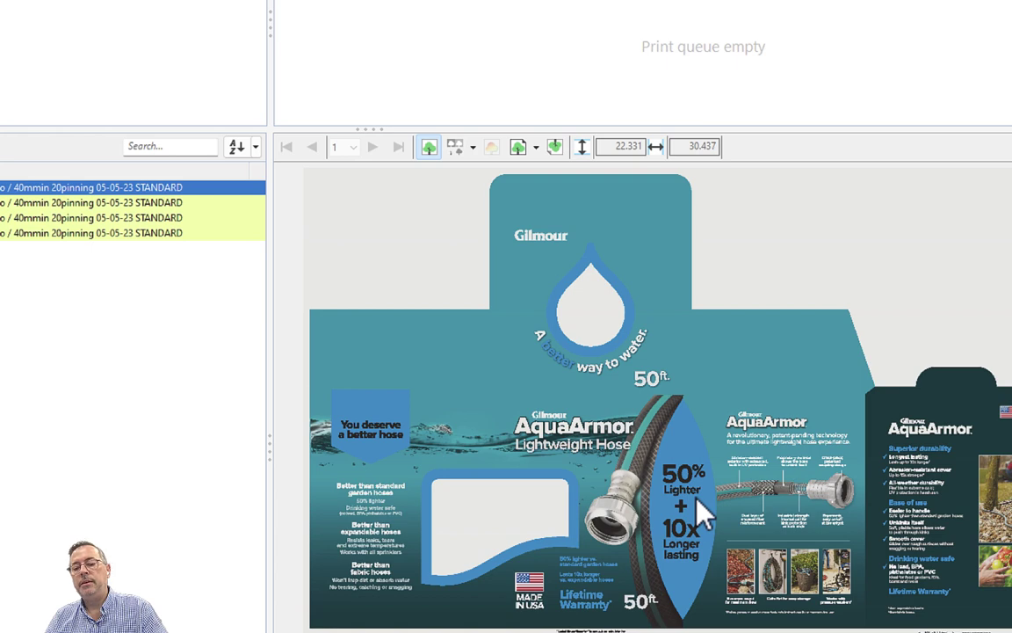
Step: Deactivate the PANTONE 7408 C replacement in the job's color table and apply the change
double_click(12, 184)
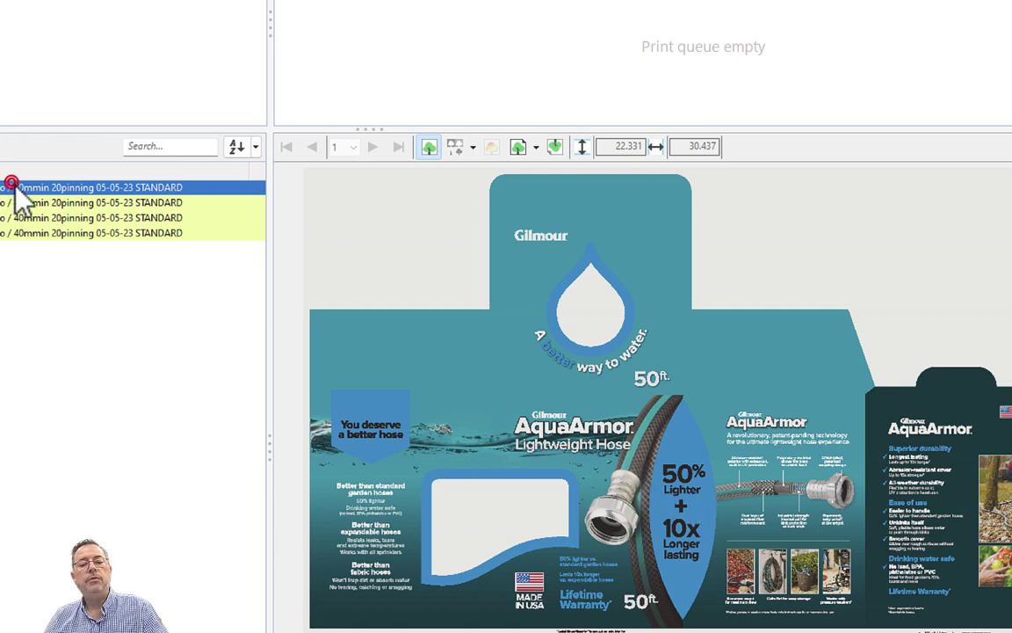
click(195, 332)
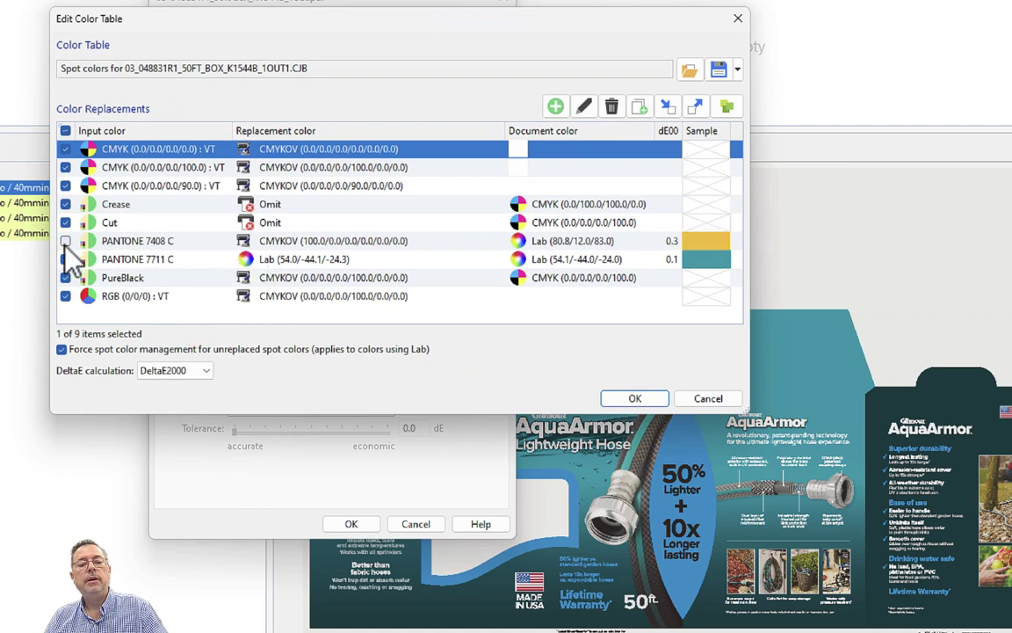
click(635, 398)
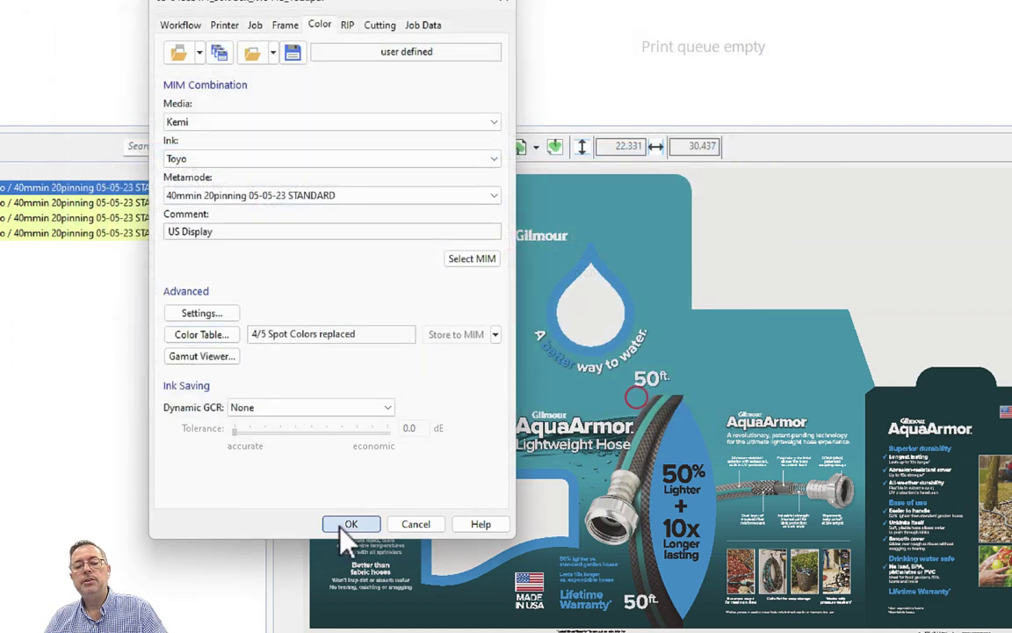
click(350, 523)
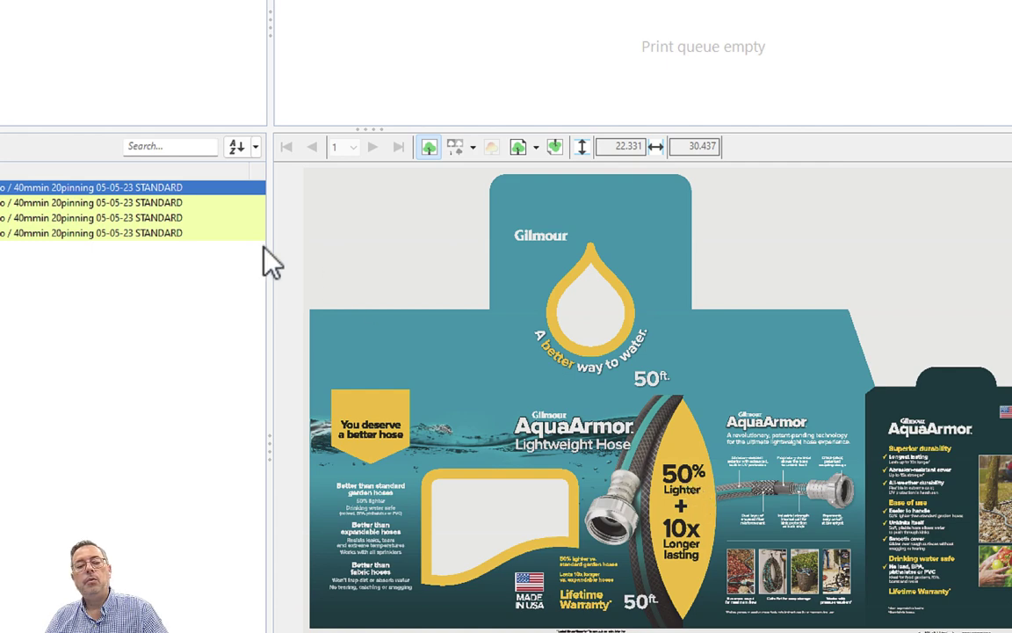
Step: Review the replacement entries in the job's color table and leave the job settings without changes
click(85, 185)
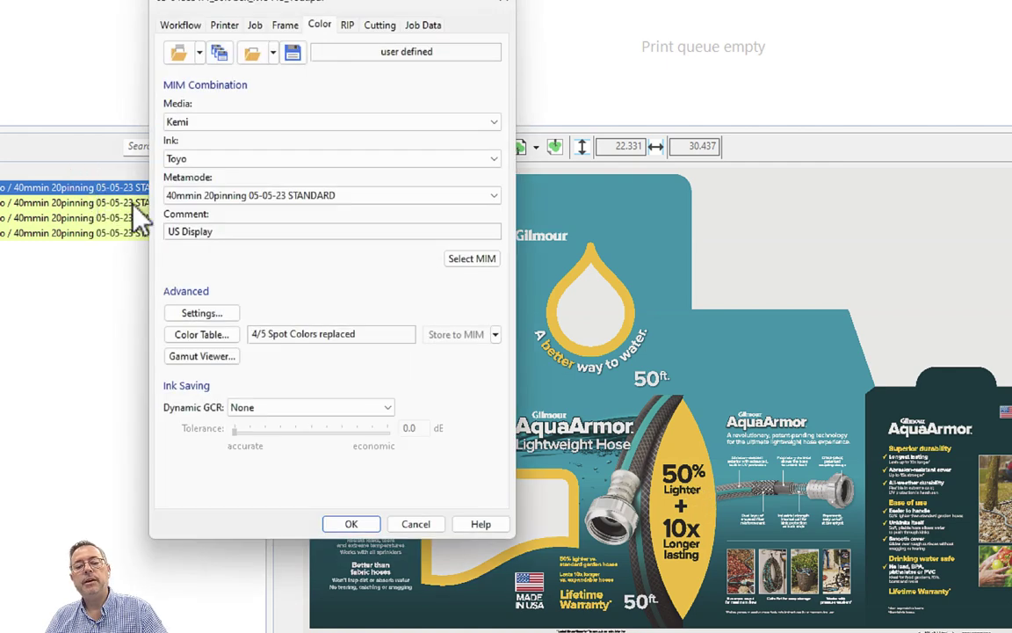
click(208, 335)
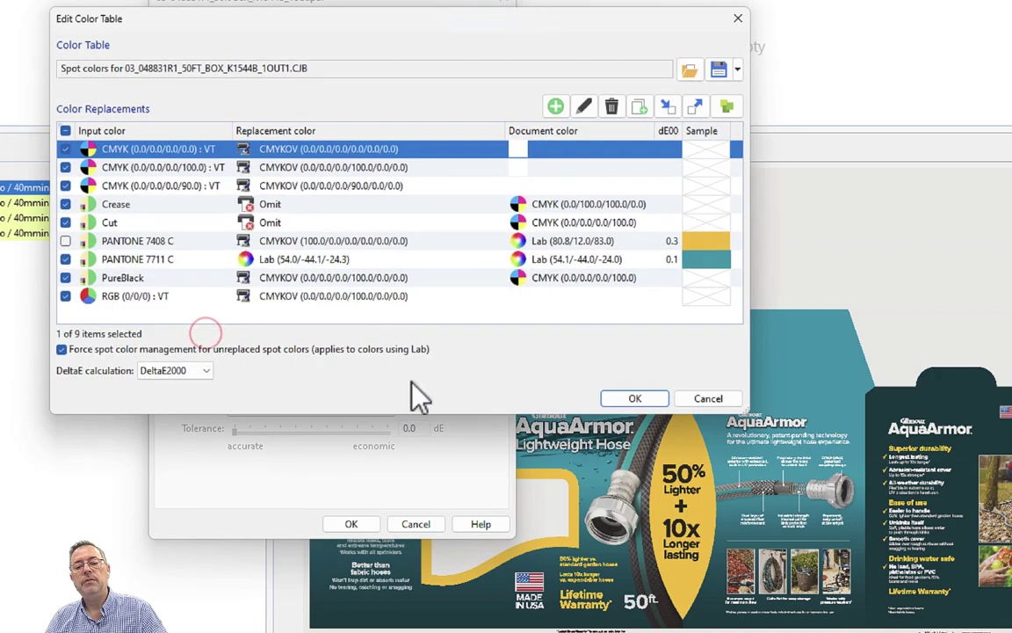
click(716, 400)
click(434, 524)
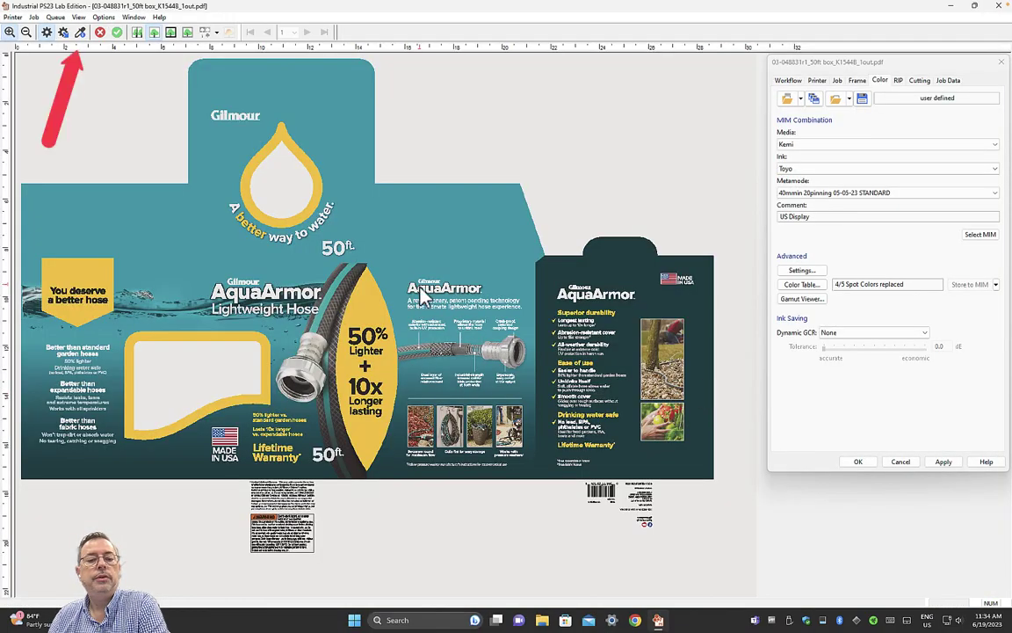
Step: Pick the yellow from the artwork preview, replace it with a CMYKOV color of 100% C, and apply the change to the job
click(80, 35)
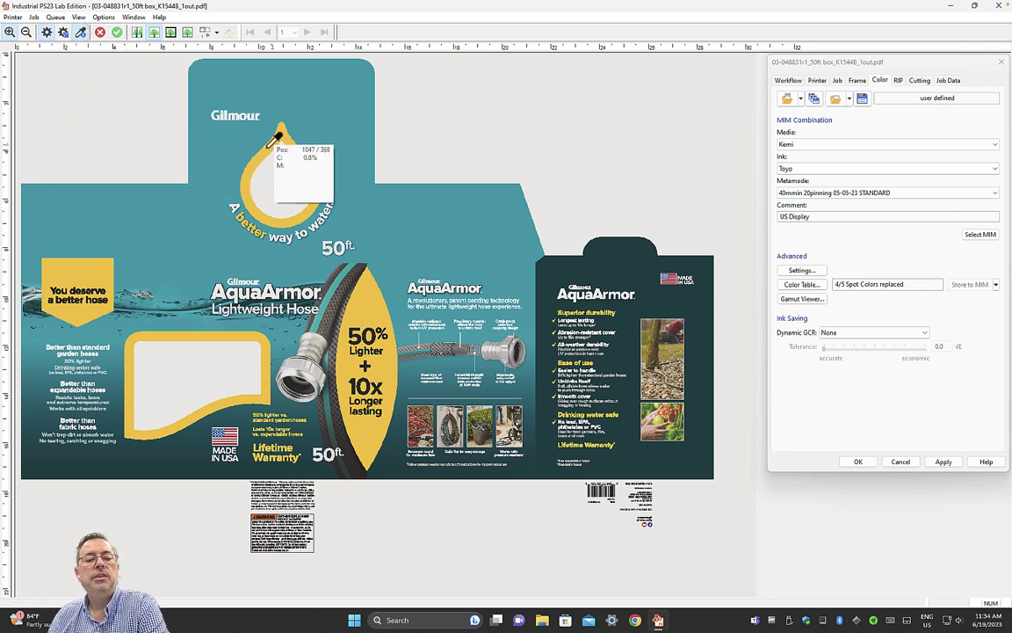
click(372, 294)
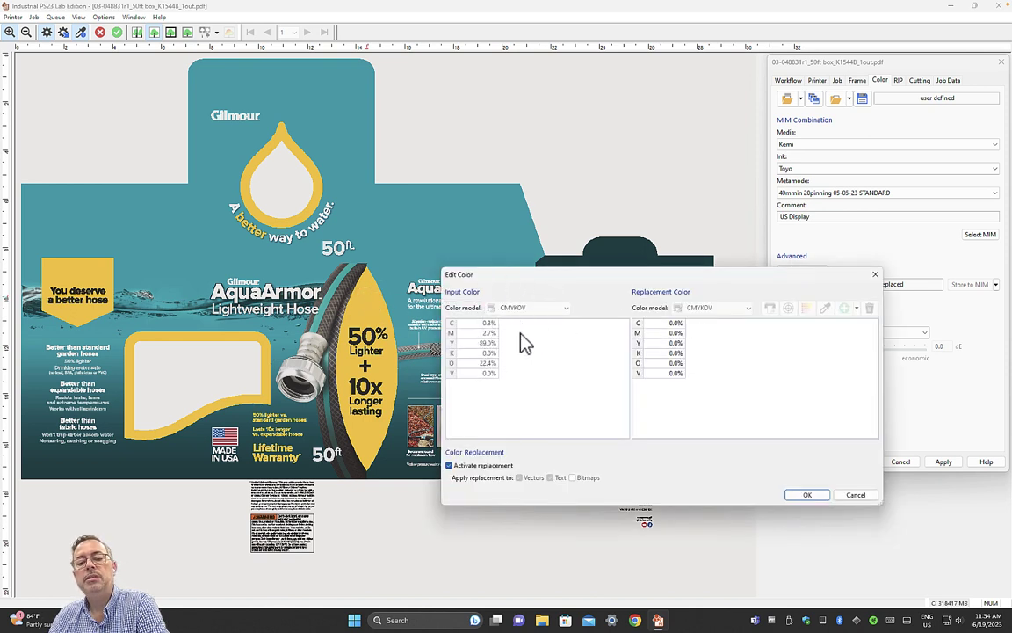
click(674, 323)
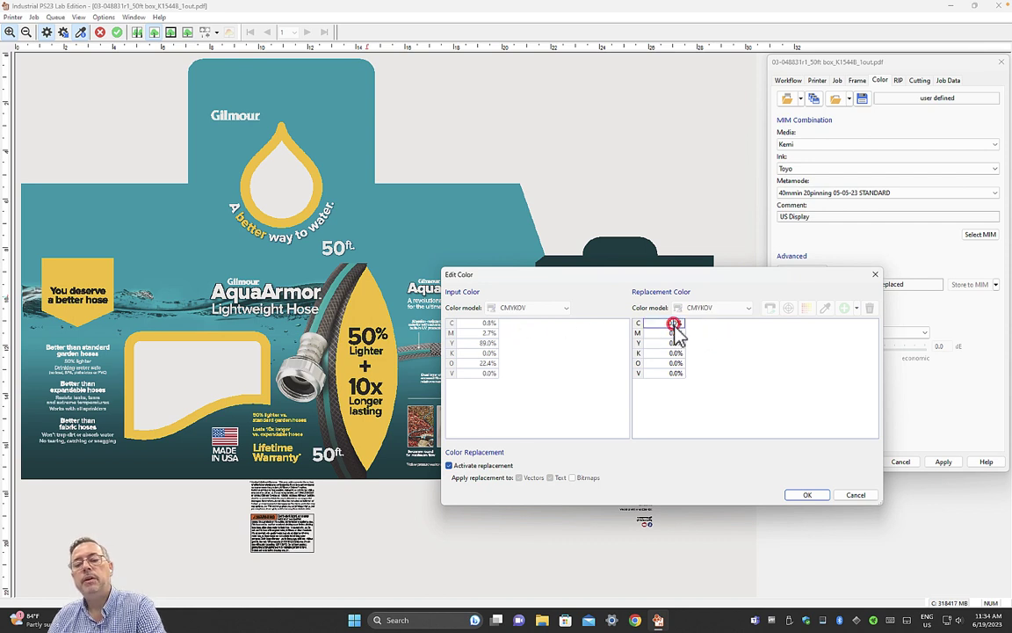
text(100)
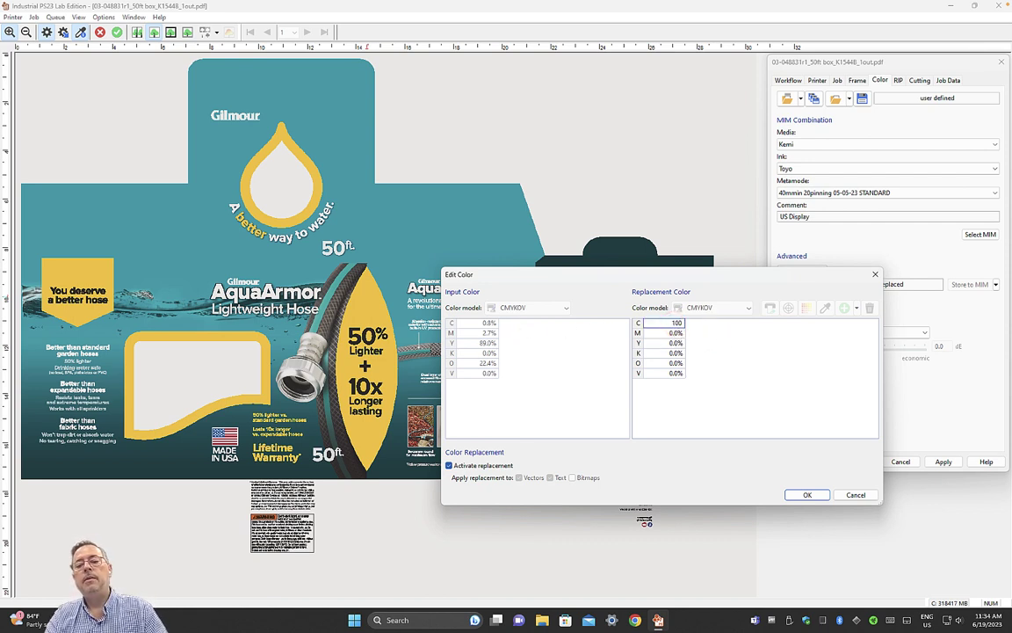
key(Return)
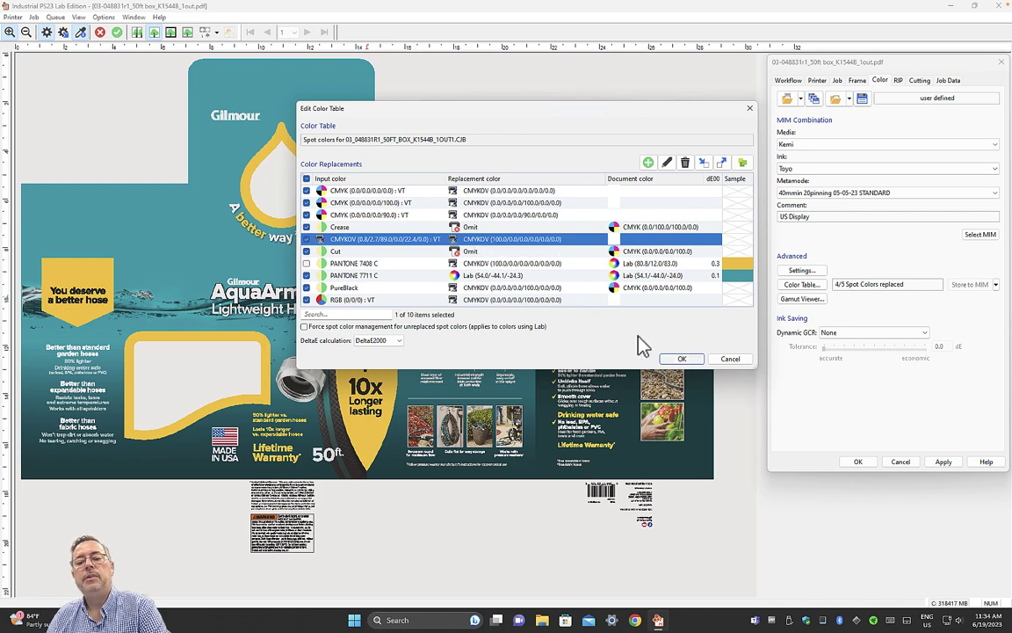
click(682, 359)
click(859, 462)
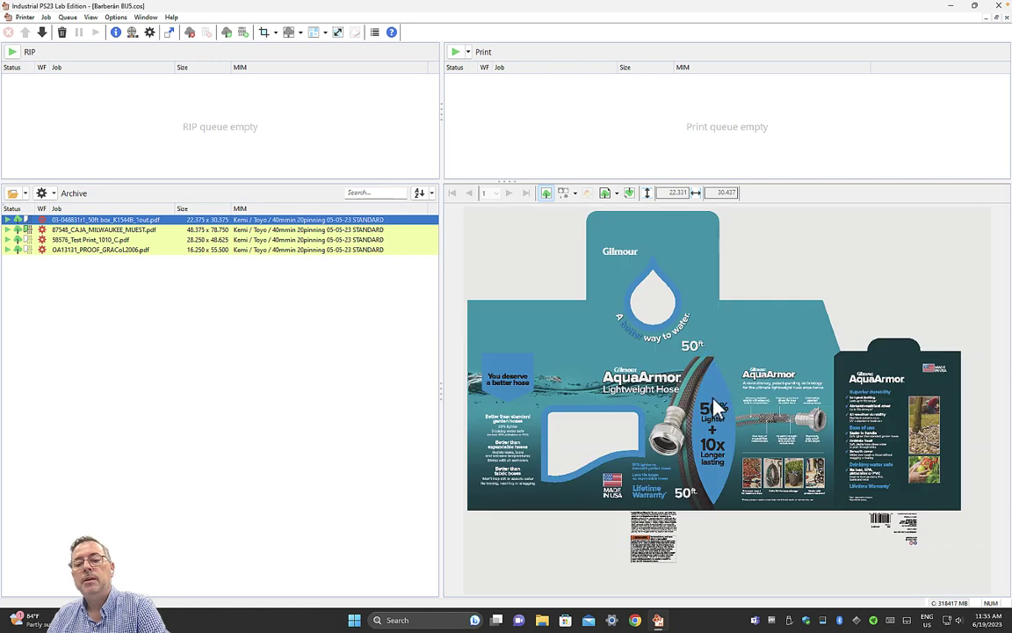
Step: Open the color table of the archived job OA13131_PROOF_GRACoL2006.pdf
double_click(318, 223)
click(391, 314)
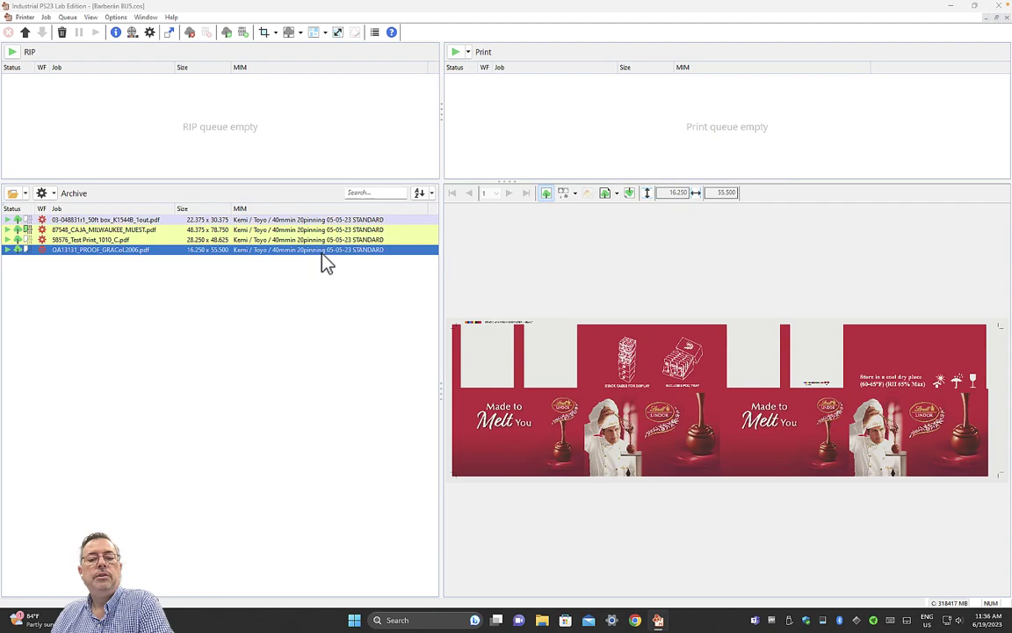
double_click(323, 253)
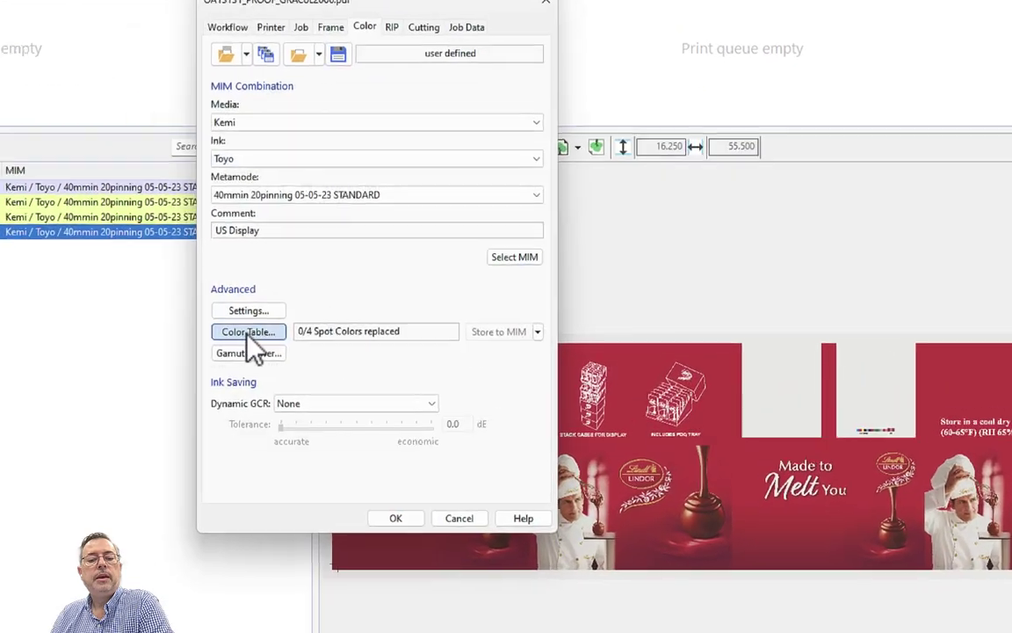
click(254, 332)
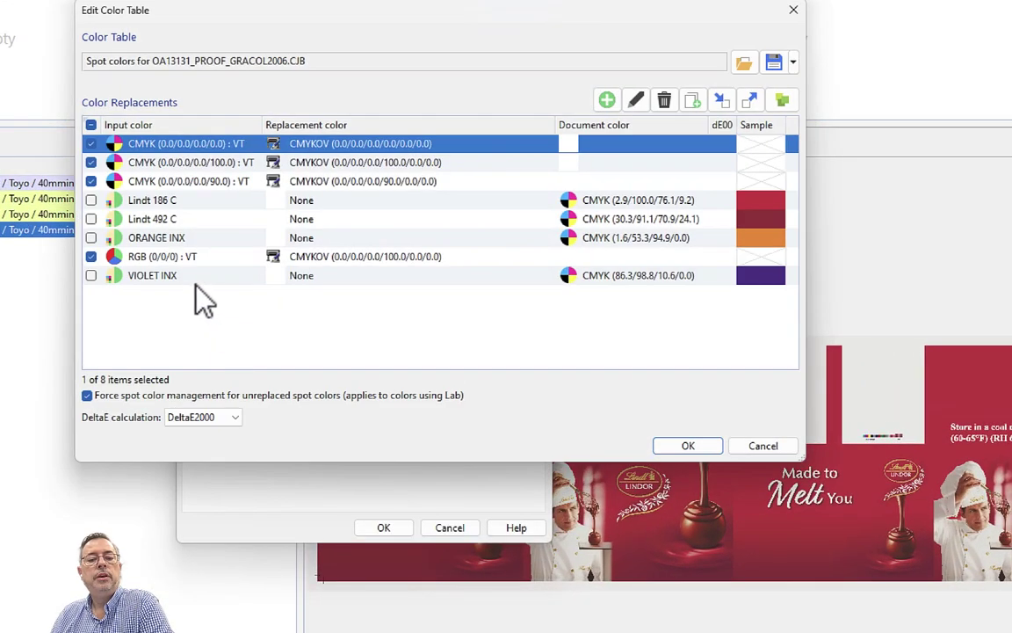
Step: Activate the replacement of spot color Lindt 186 C and set its replacement color model to Lab
click(156, 200)
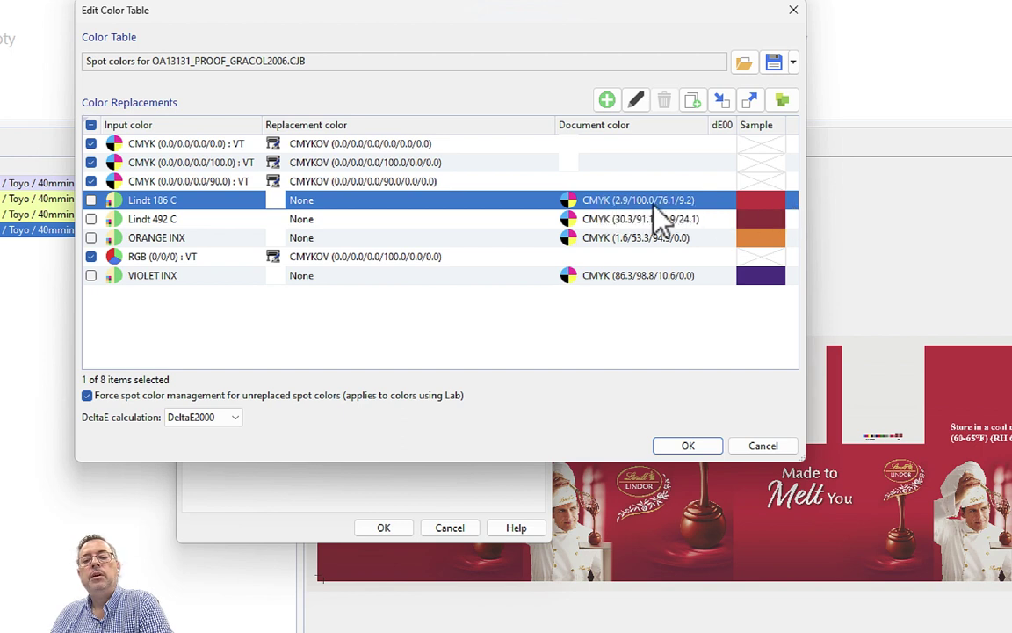
click(91, 201)
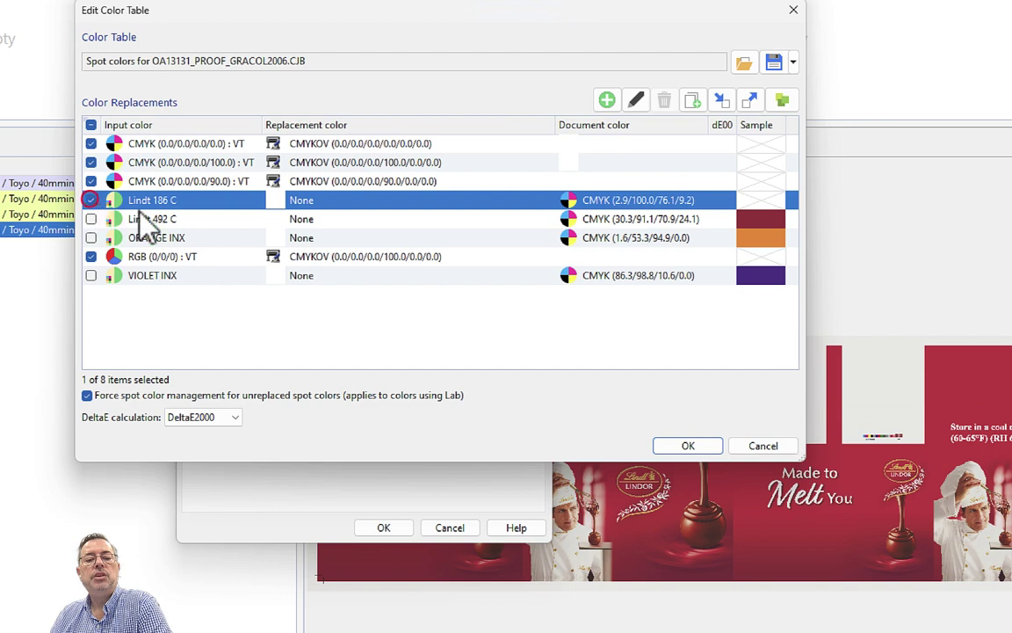
double_click(314, 202)
click(730, 322)
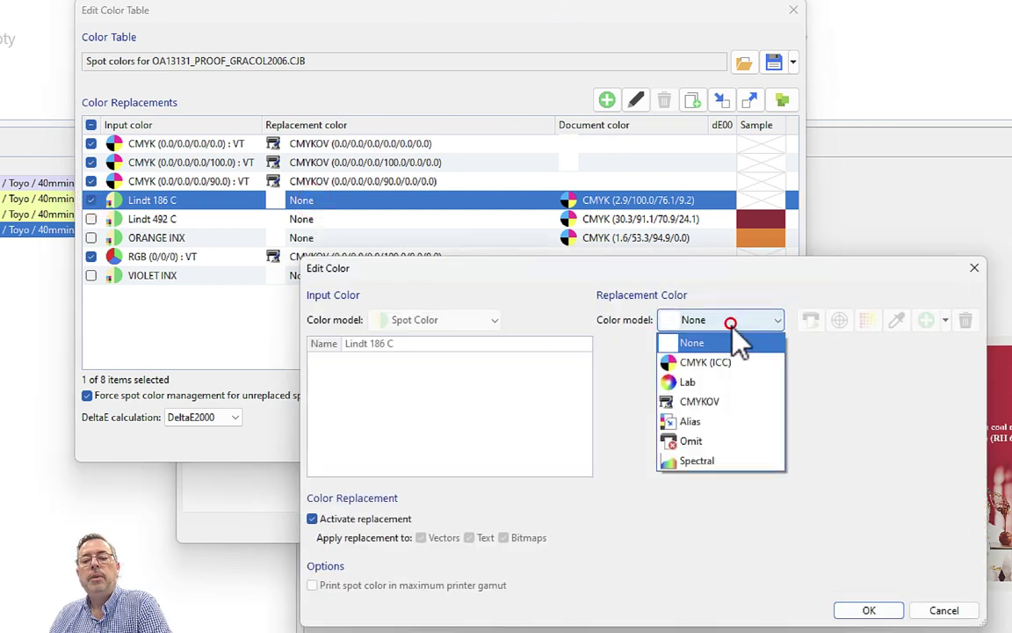
click(729, 382)
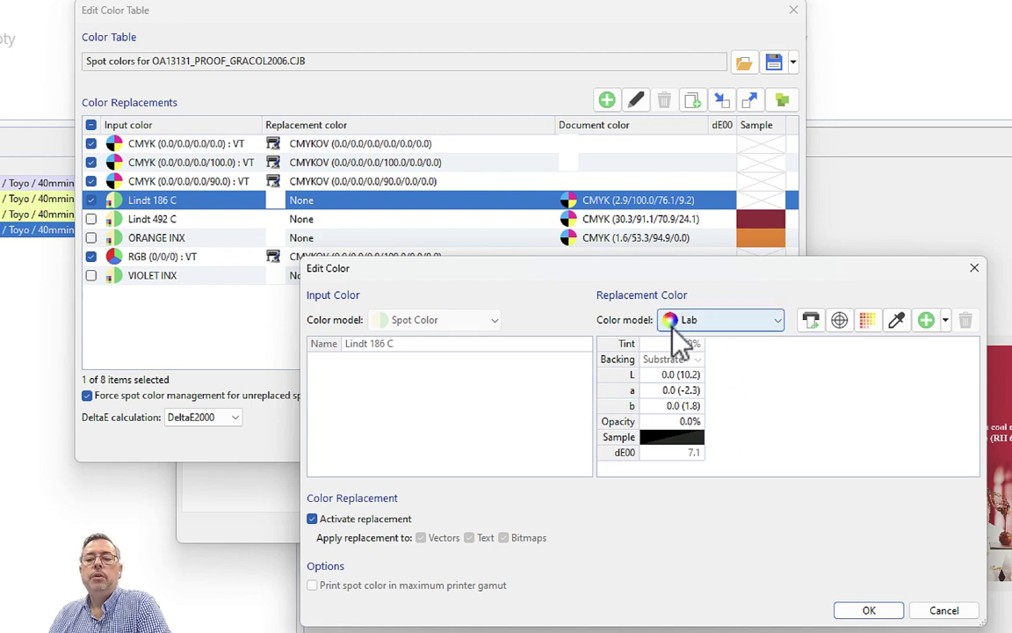
Step: Measure a physical green sample with the X-Rite i1Pro2 as the Lab replacement of Lindt 186 C and apply it to the job
click(841, 330)
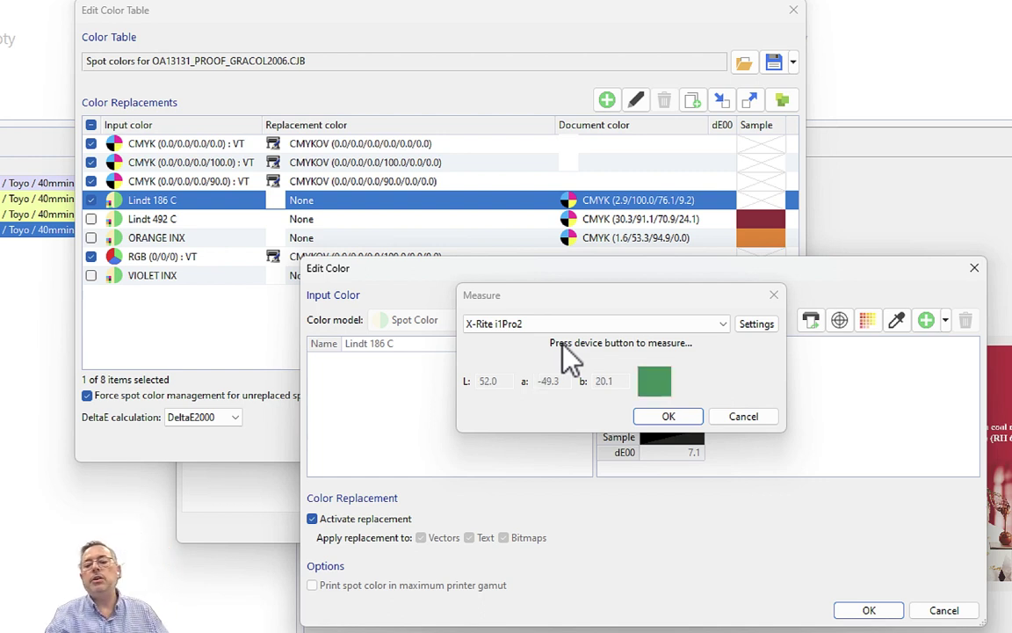
click(669, 416)
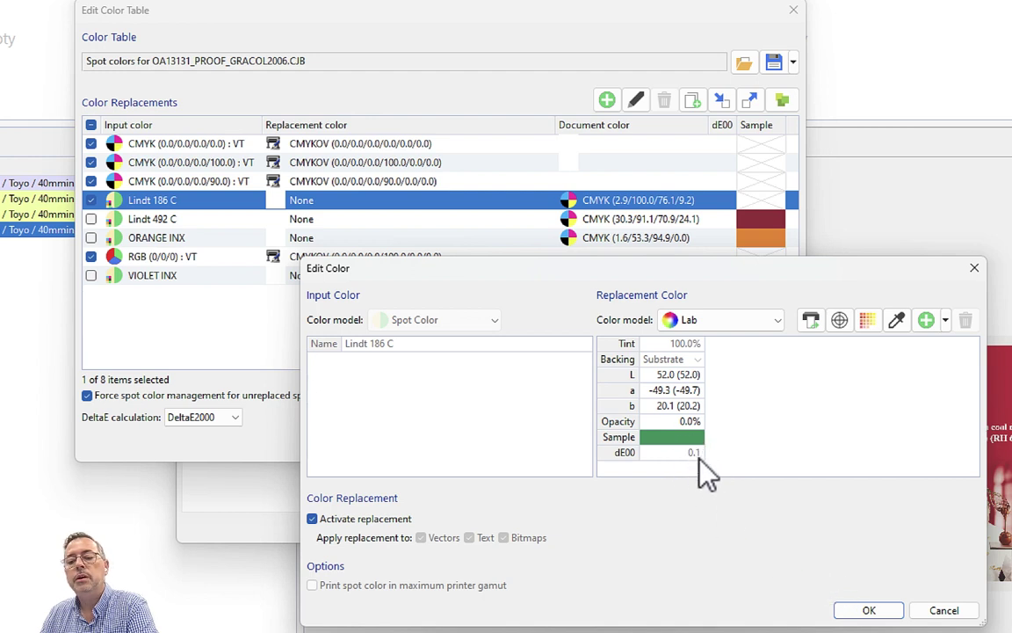
click(885, 614)
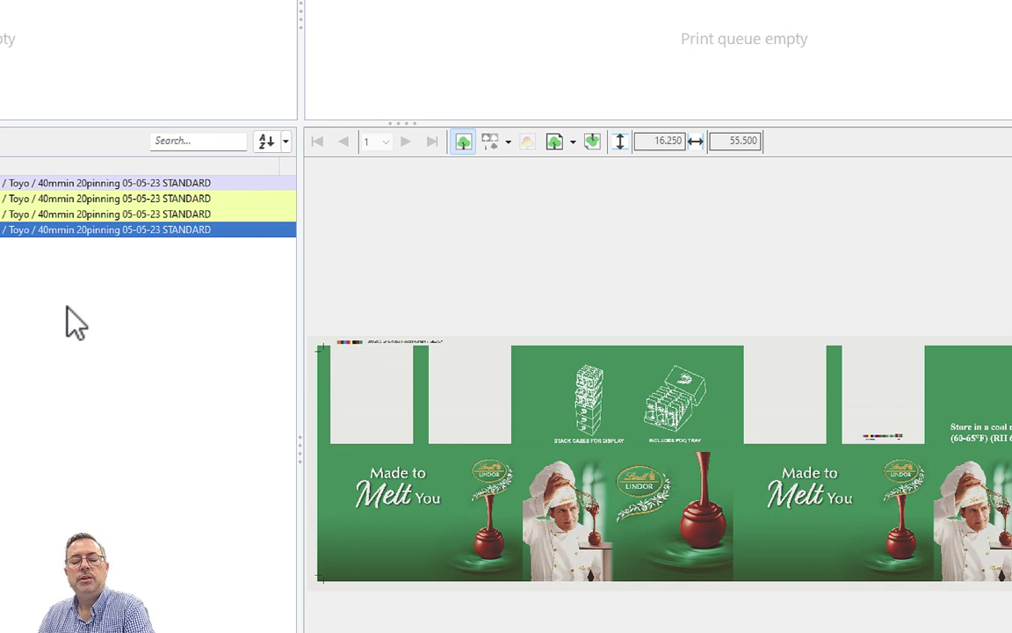
Step: Reopen the job's color table and load Pantone®_33427_August_21_FULL.cct from the ColorTables folder for import
mouse_move(4, 246)
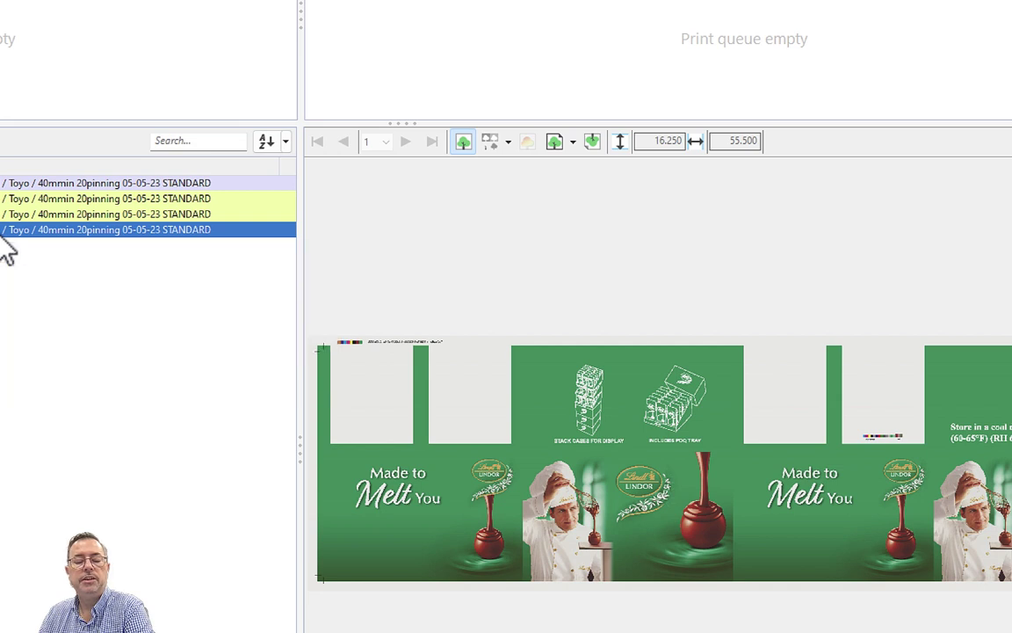
double_click(3, 237)
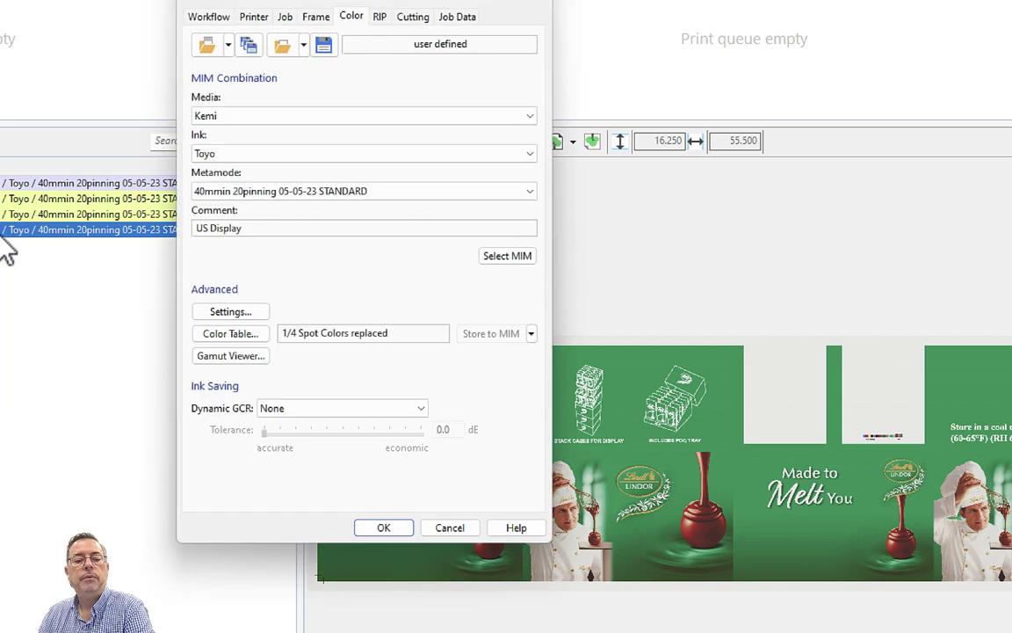
click(241, 334)
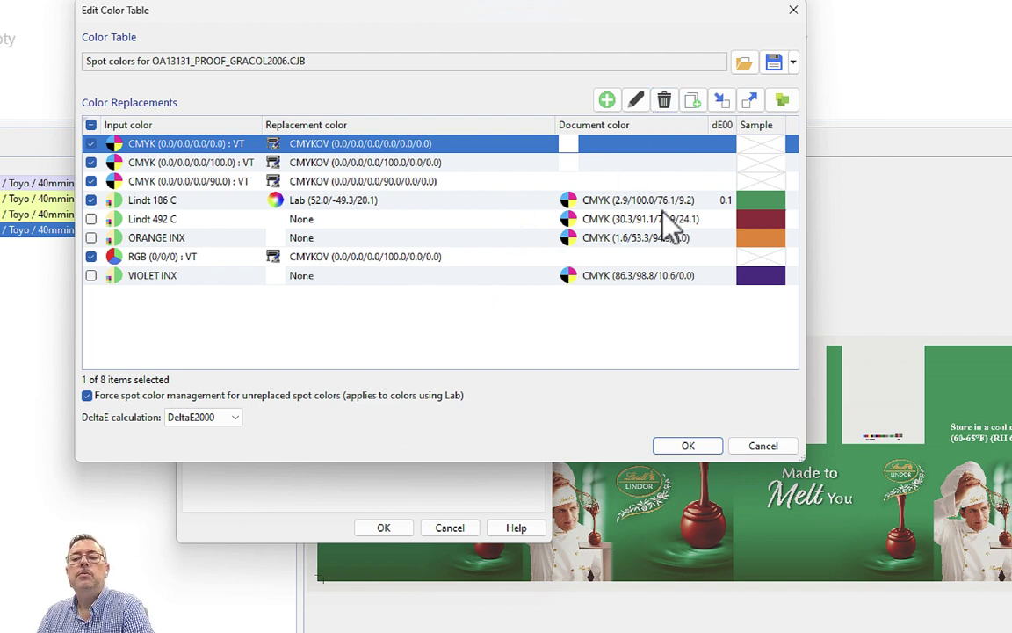
click(721, 100)
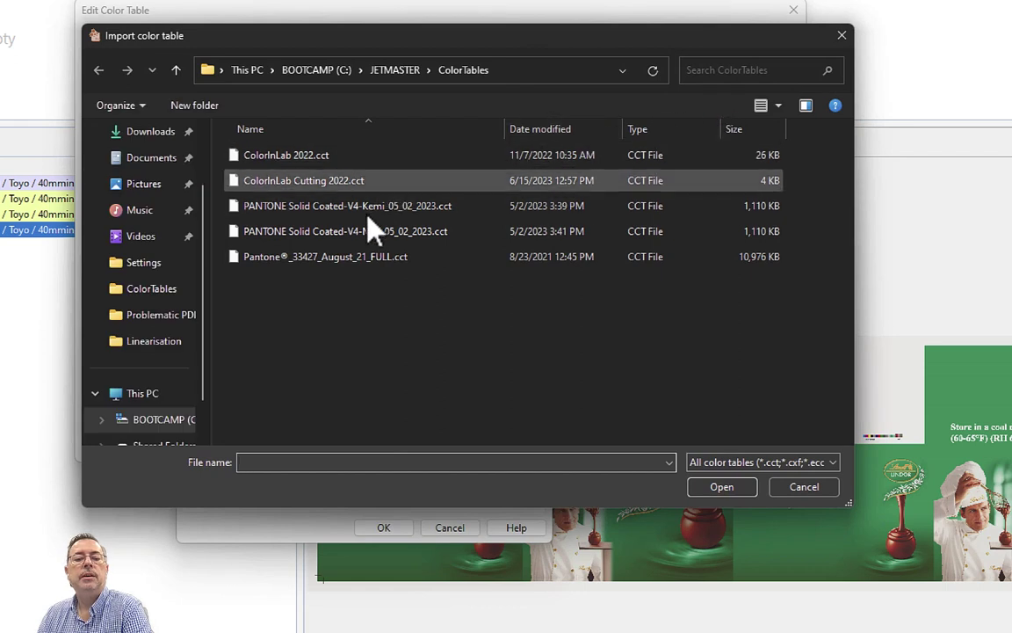
click(345, 261)
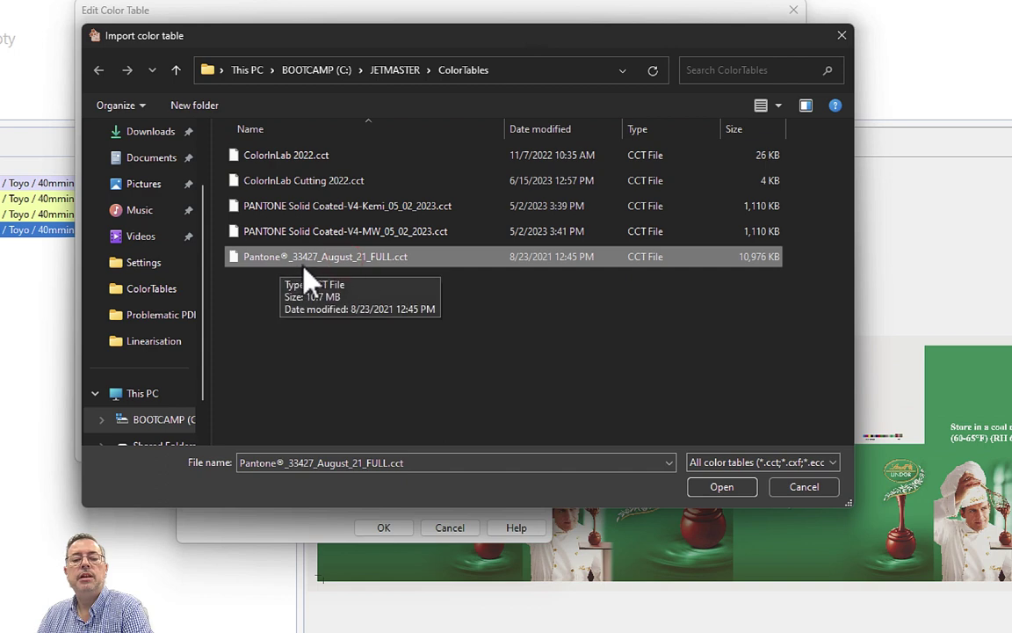
click(735, 487)
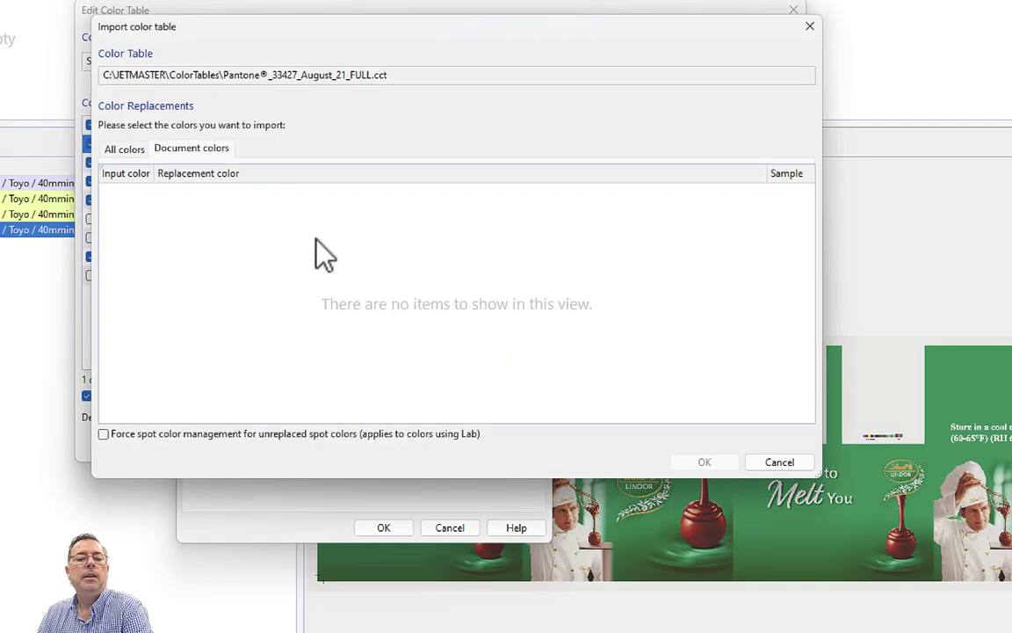
Step: Search all colors of the loaded Pantone table for "ref" and import PANTONE Reflex Blue C into the job's color table
click(117, 150)
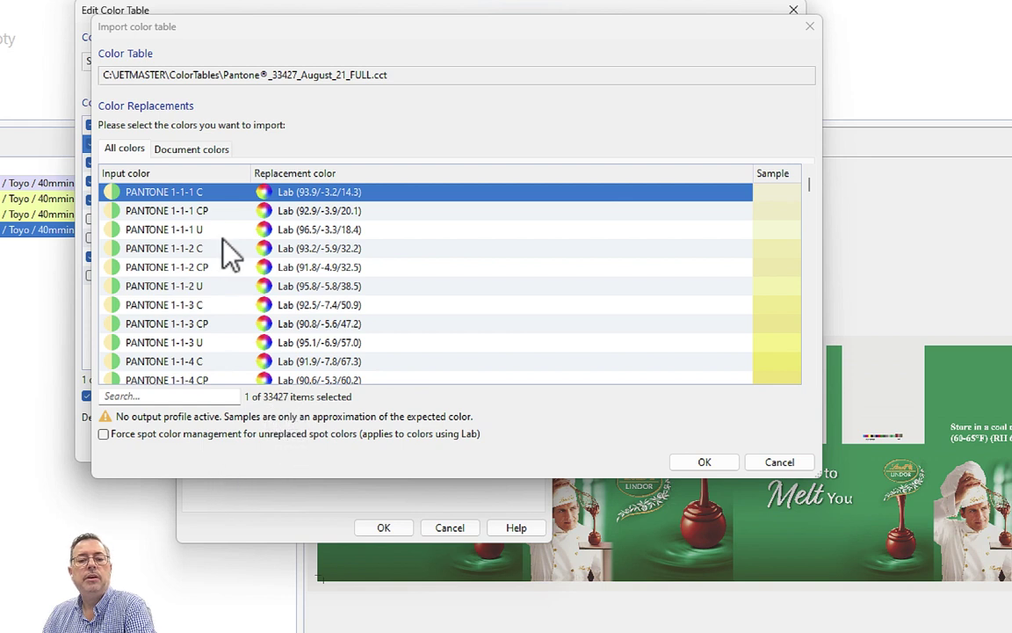
click(192, 151)
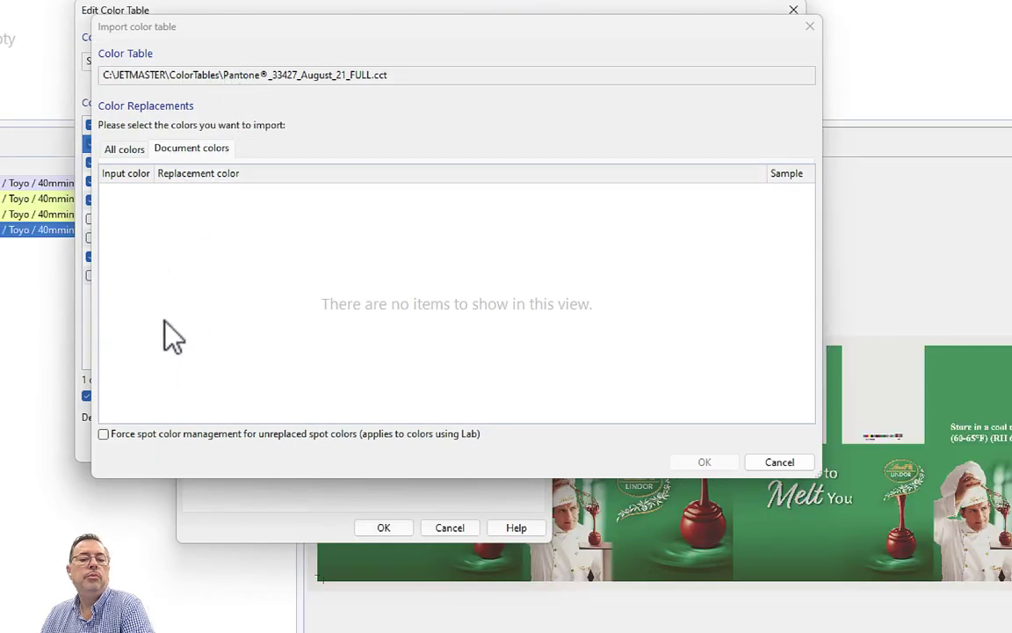
click(120, 149)
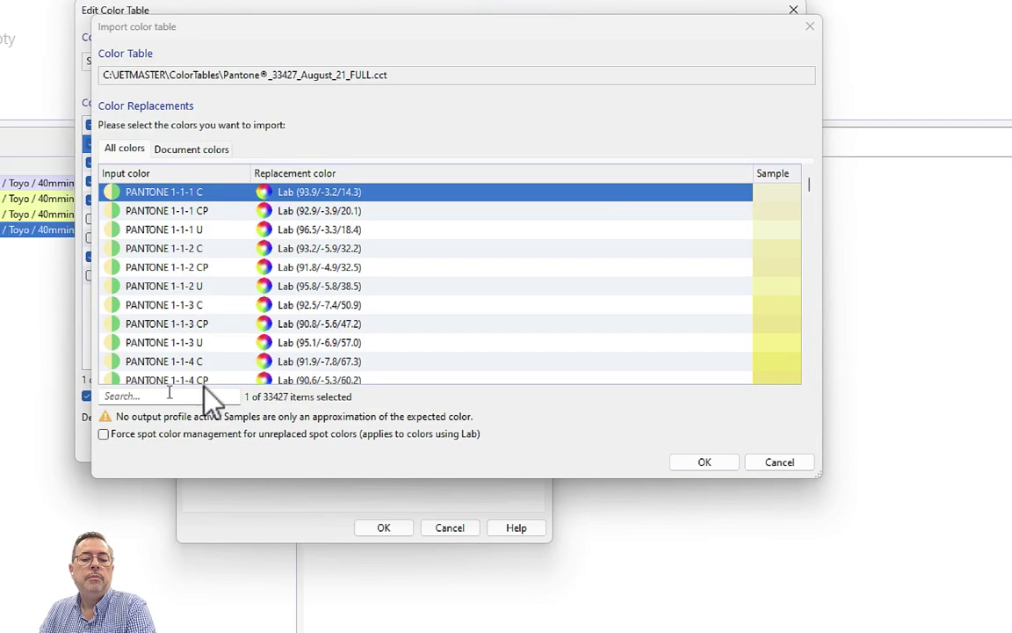
click(132, 396)
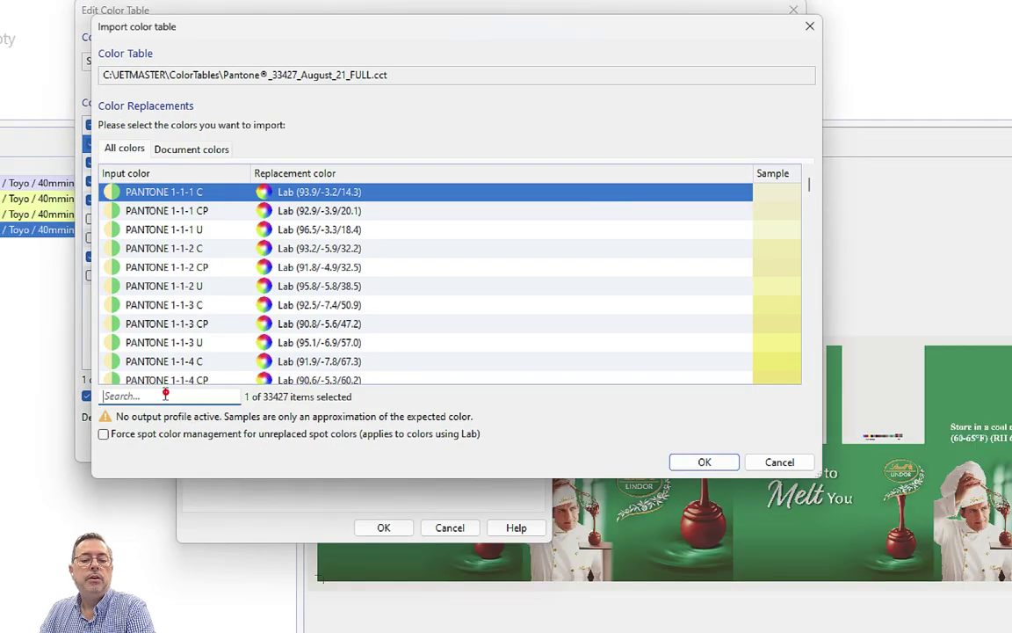
text(ref)
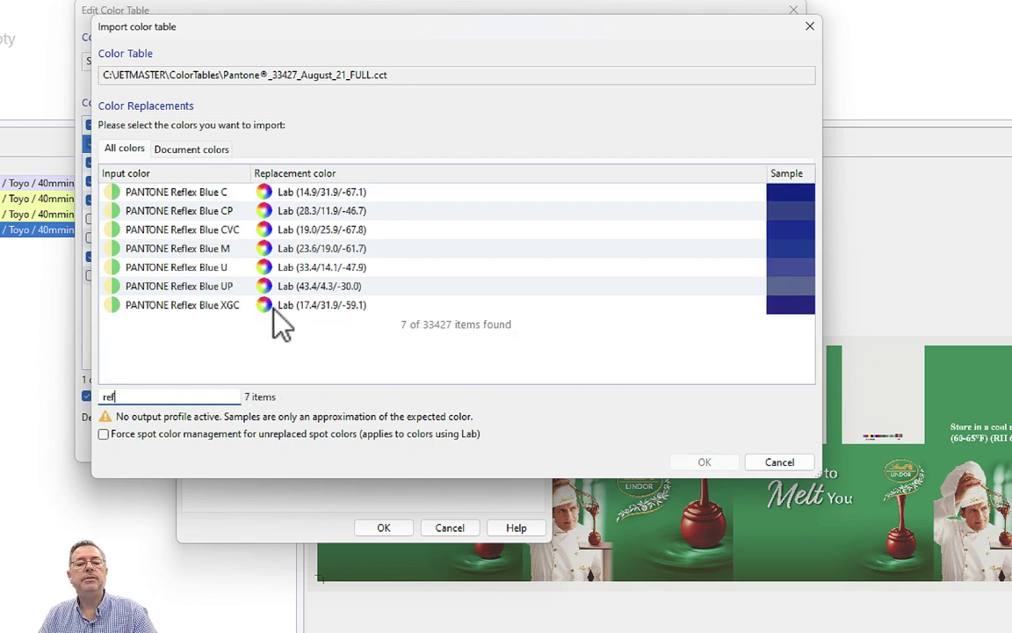
click(211, 190)
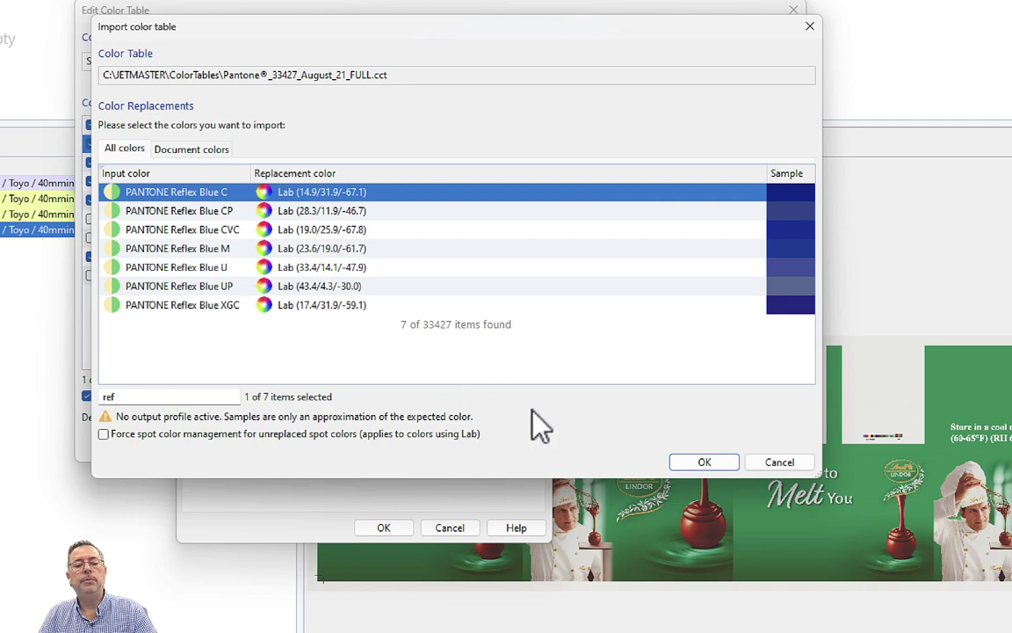
click(706, 464)
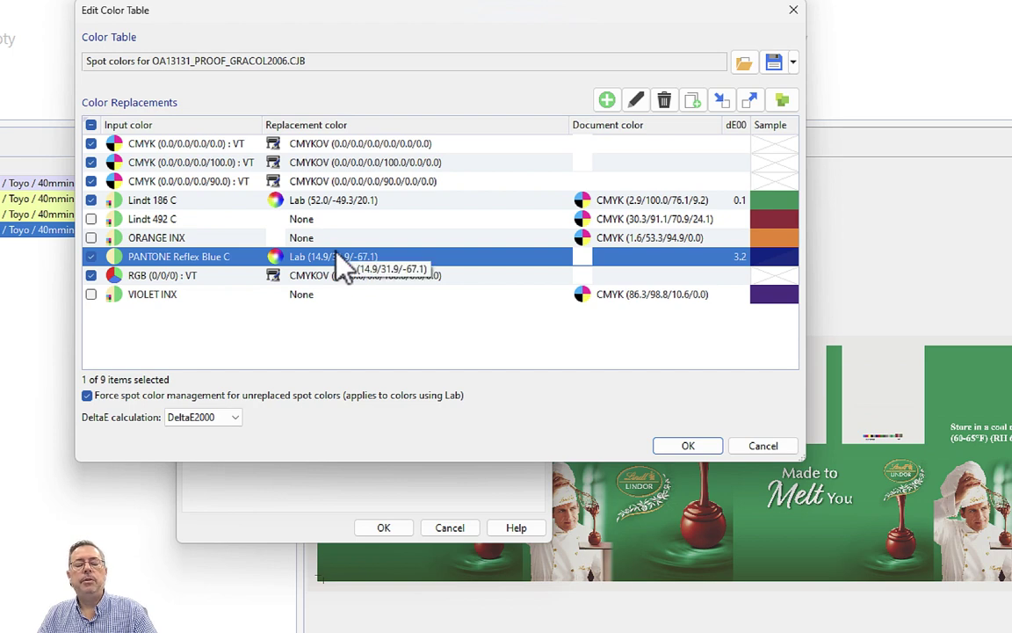
Step: Change the replacement color model of spot color Lindt 186 C to Alias
click(175, 200)
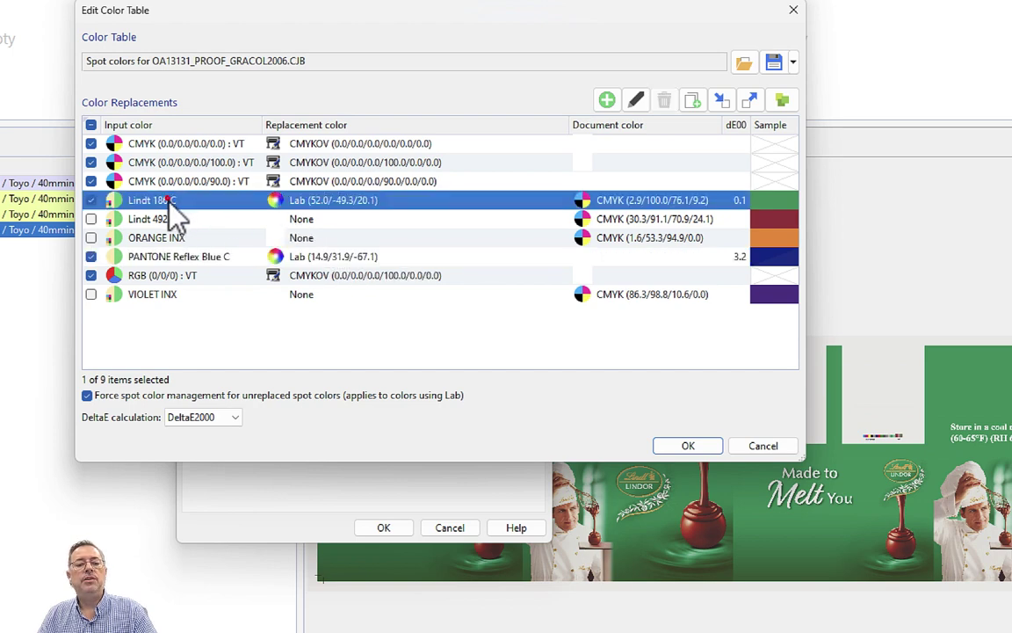
click(184, 258)
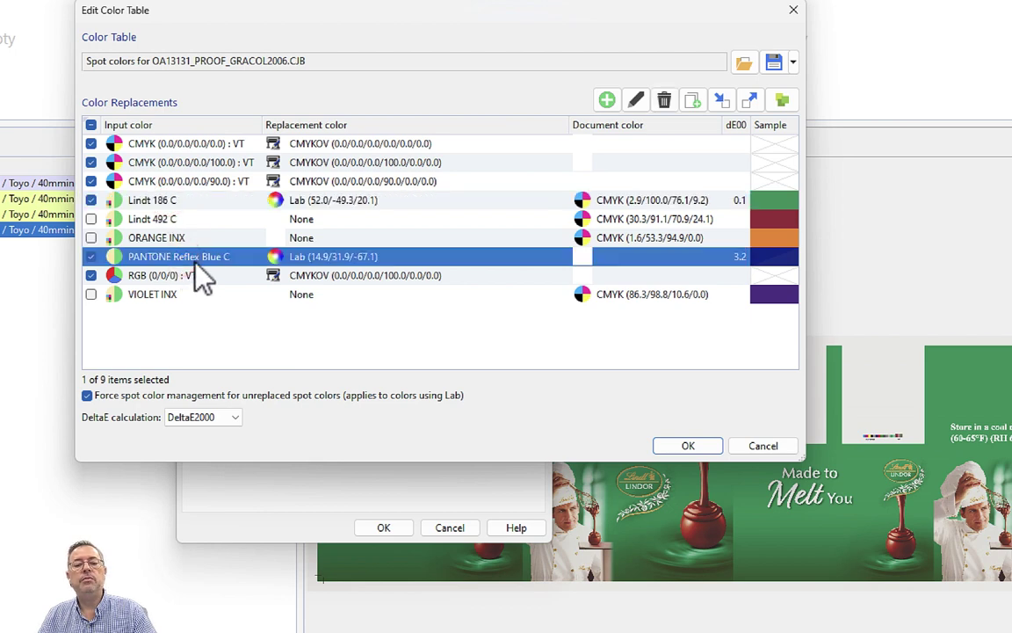
click(157, 198)
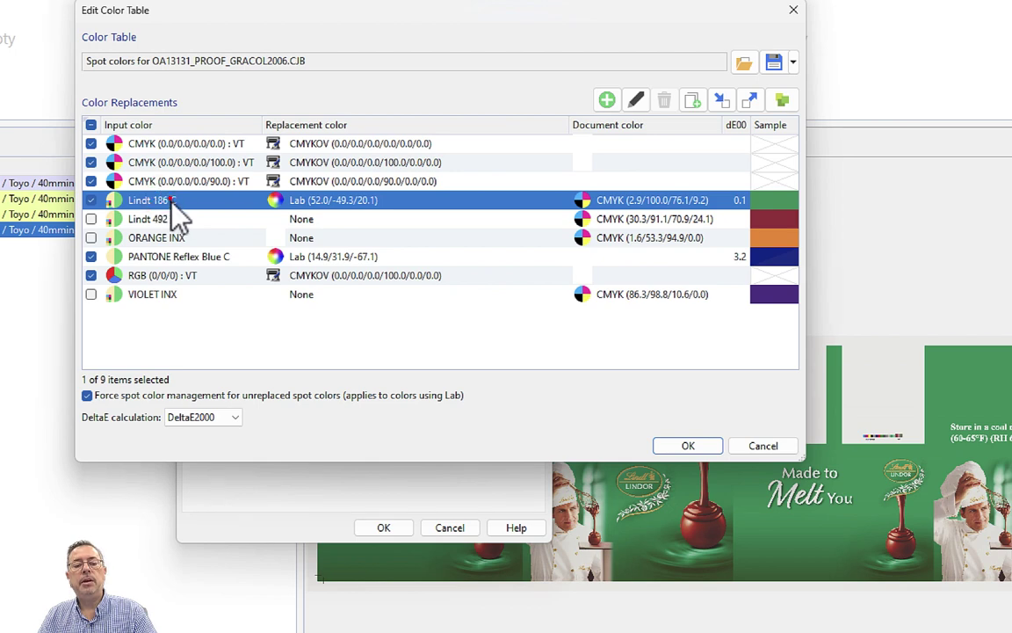
double_click(172, 204)
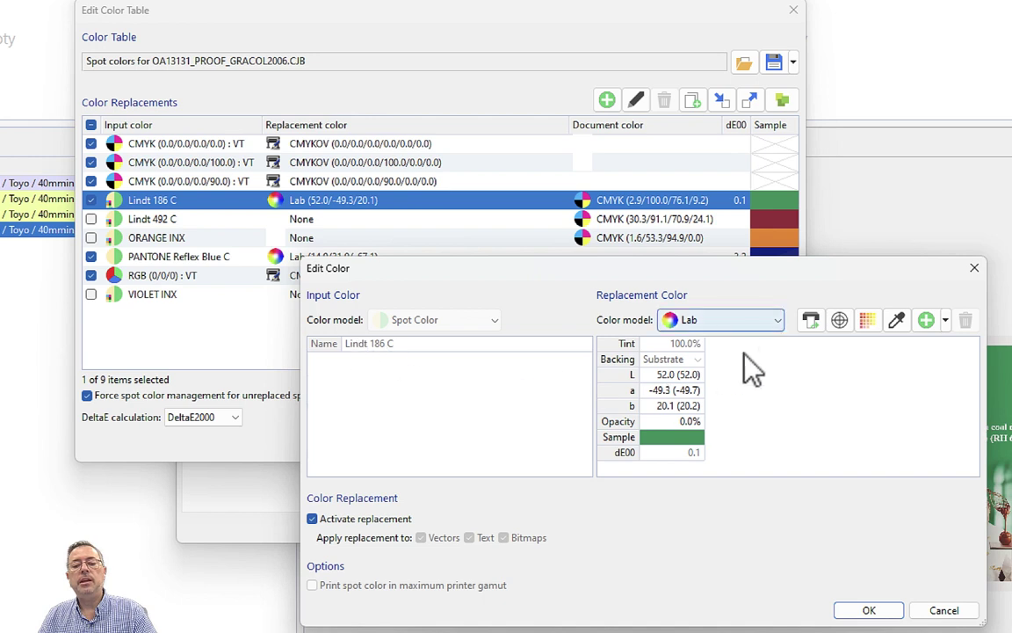
click(777, 320)
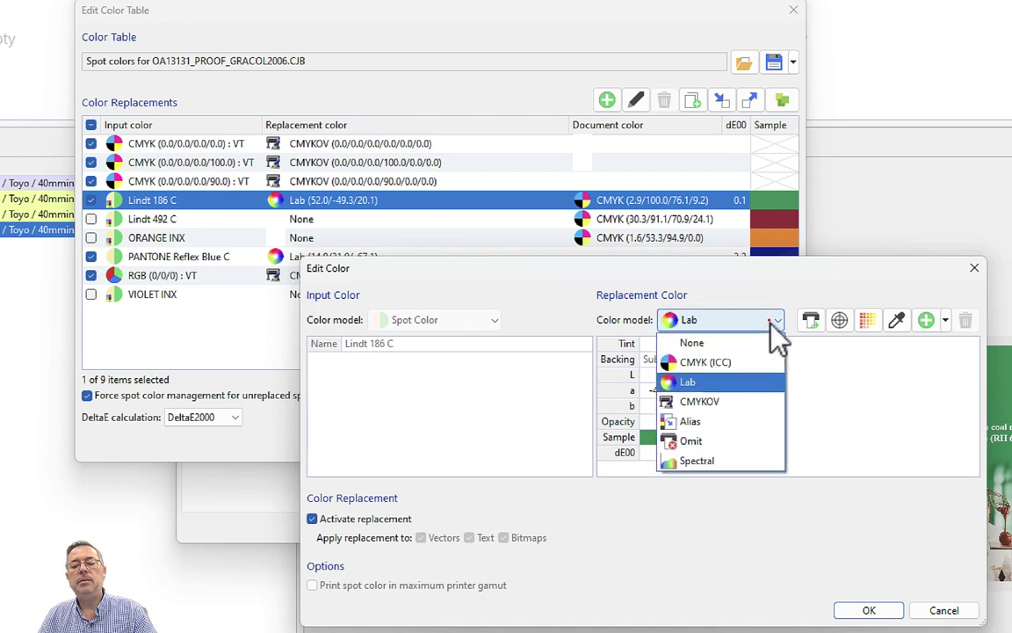
click(708, 423)
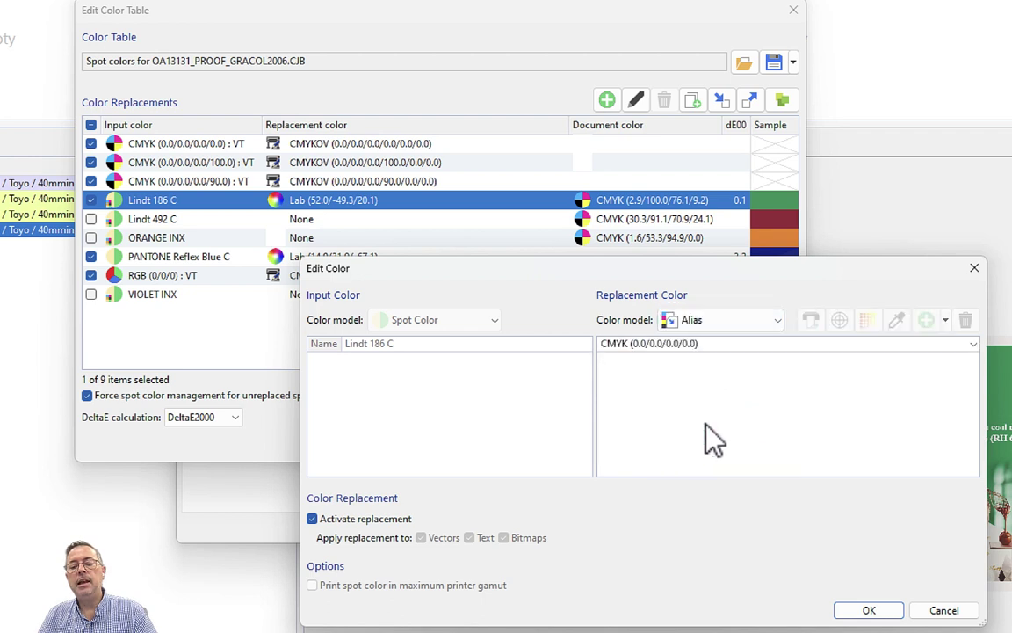
Step: Choose PANTONE Reflex Blue C as the alias color for Lindt 186 C and apply the color table to the job
click(974, 343)
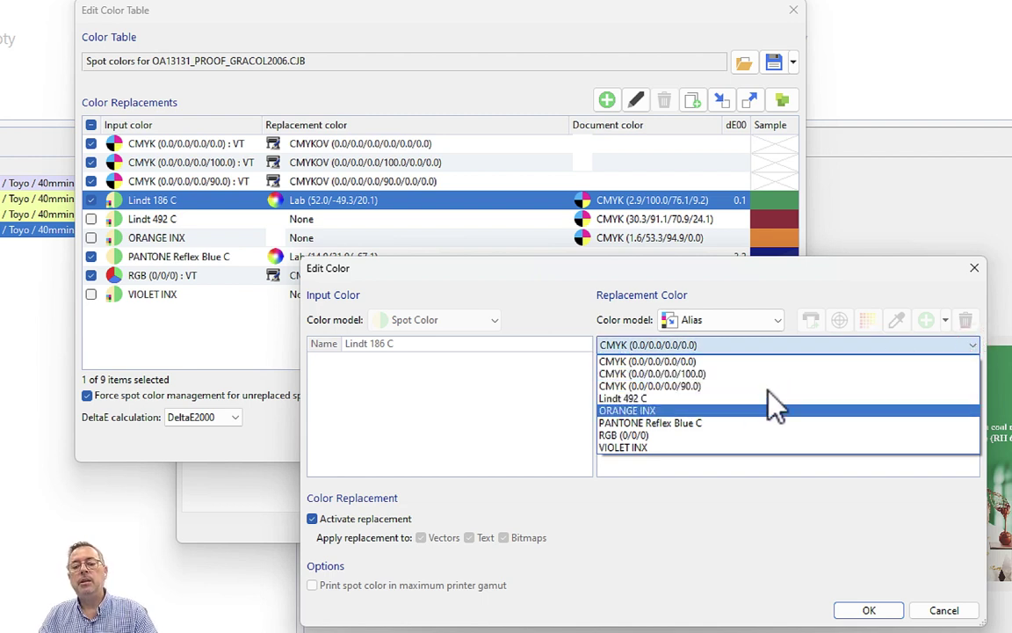
click(706, 425)
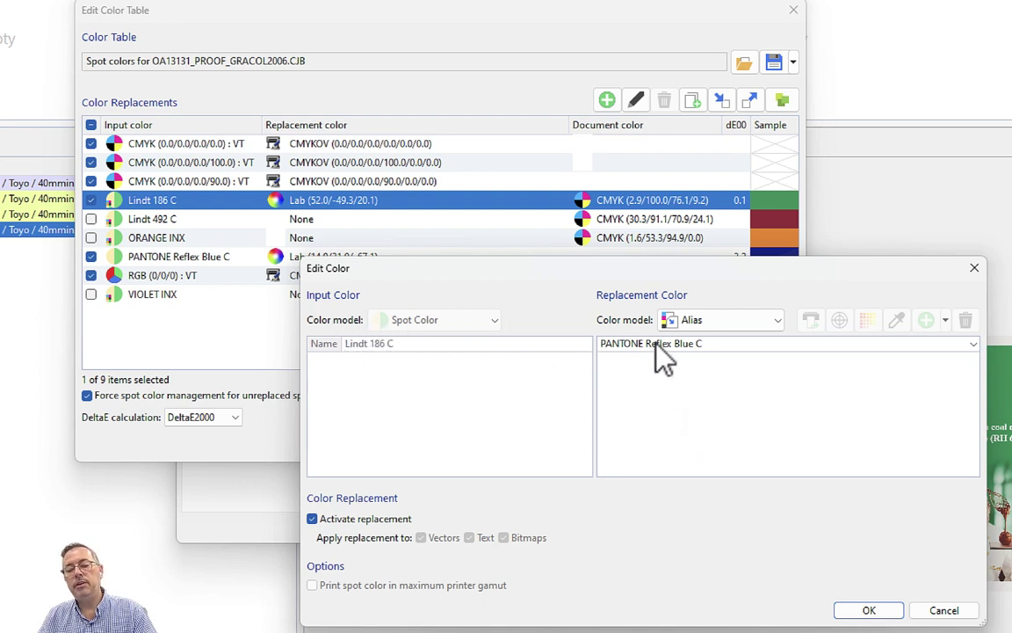
click(886, 612)
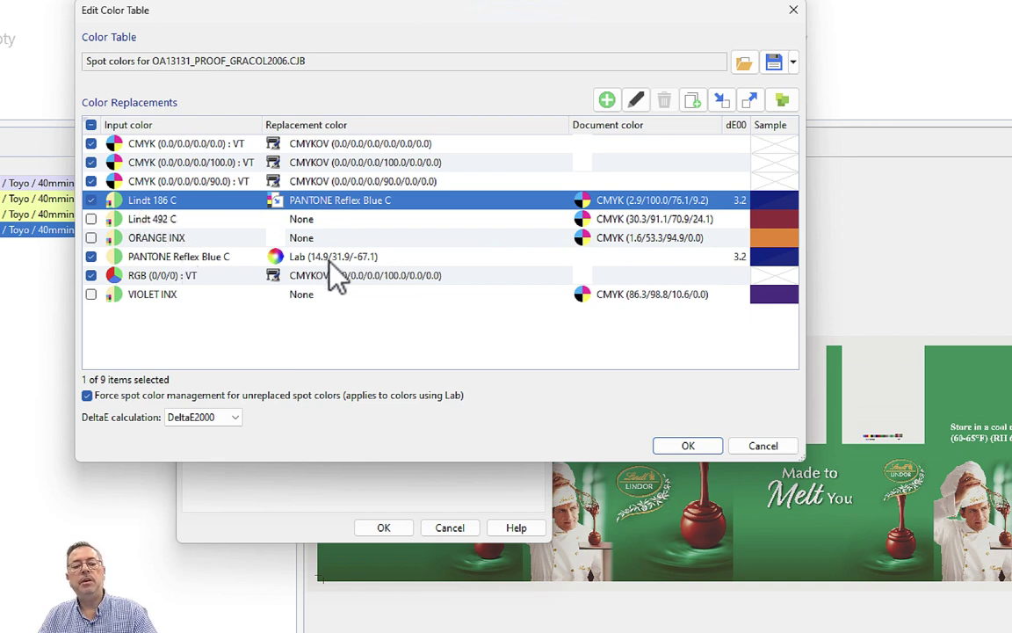
click(705, 444)
click(387, 527)
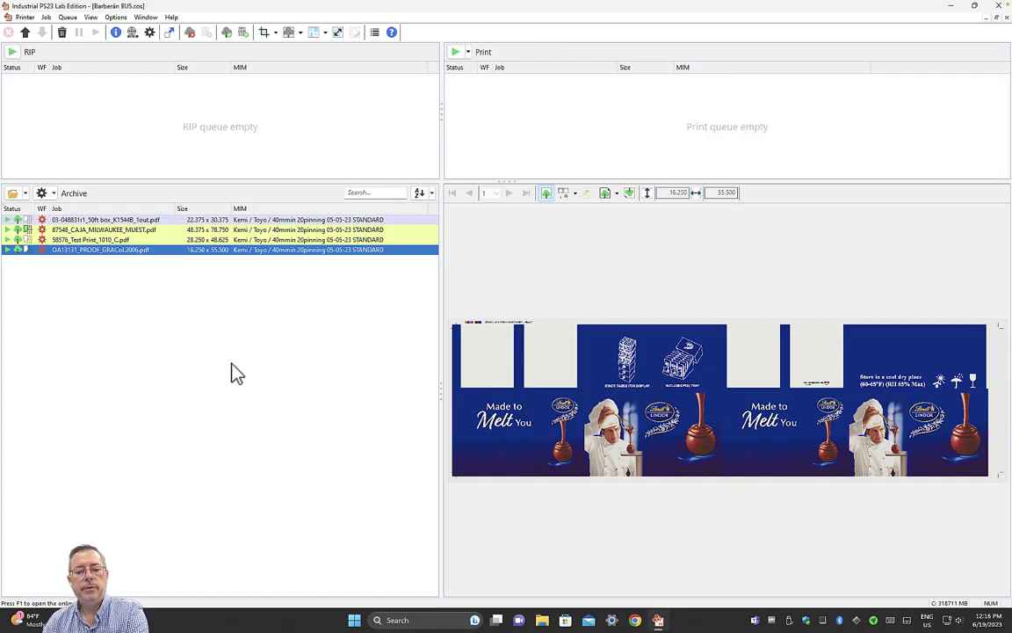
Step: Open the color table of the archived job 58576_Test Print_1010_C.pdf
click(158, 240)
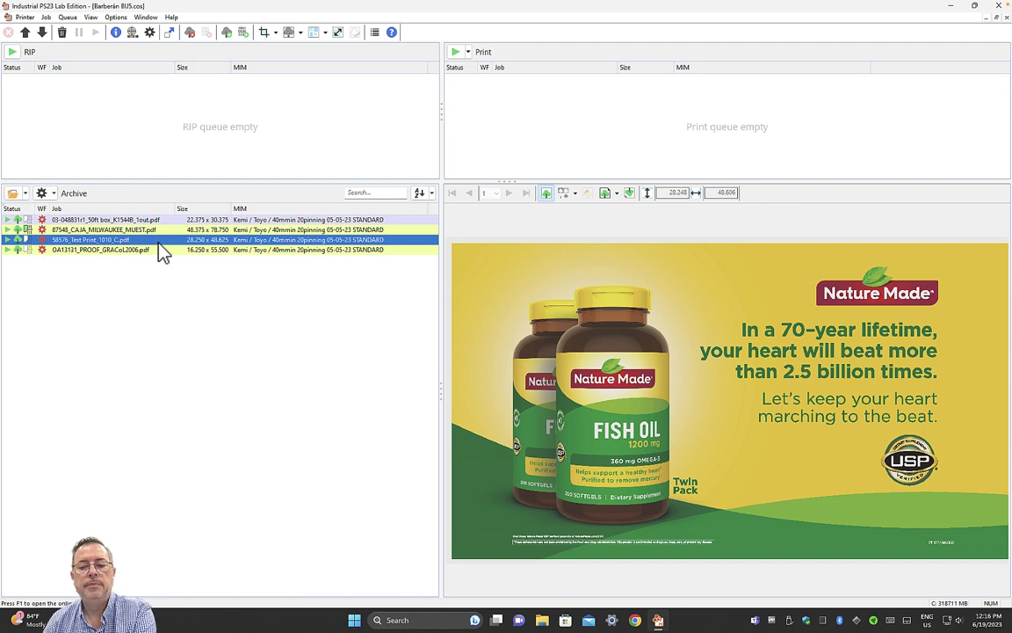
click(88, 239)
double_click(88, 239)
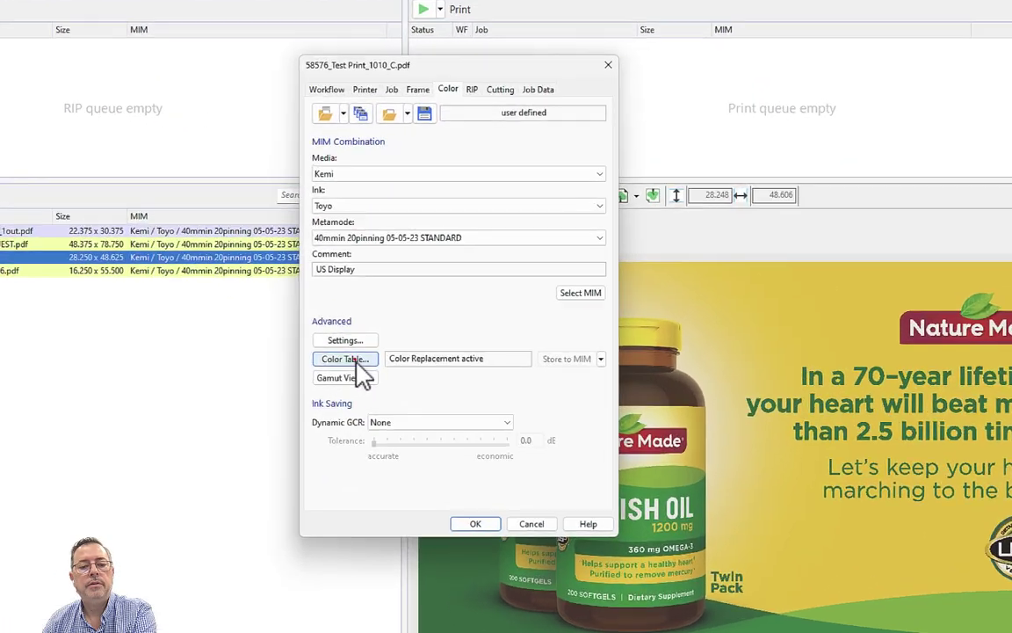
click(402, 317)
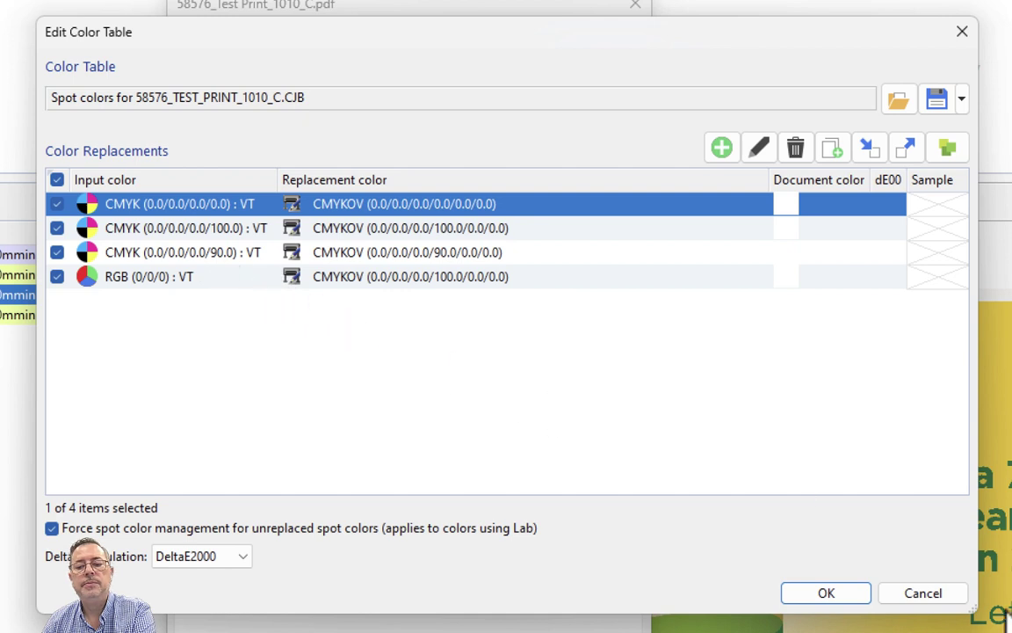
Step: Delete all four CMYK and RGB color replacements from the job's color table and apply the emptied table
click(796, 151)
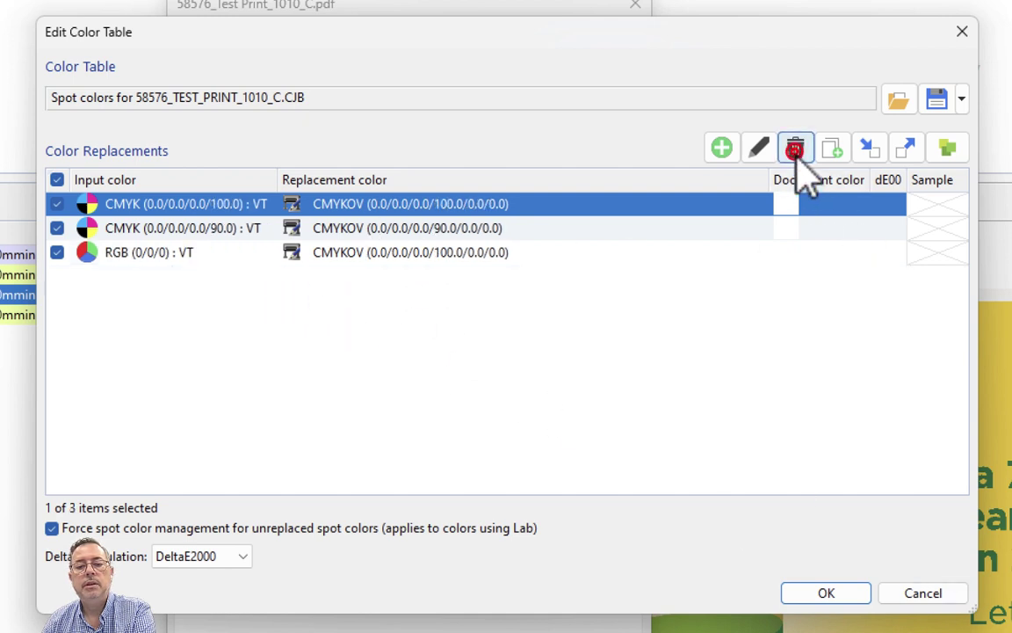
click(796, 151)
click(796, 149)
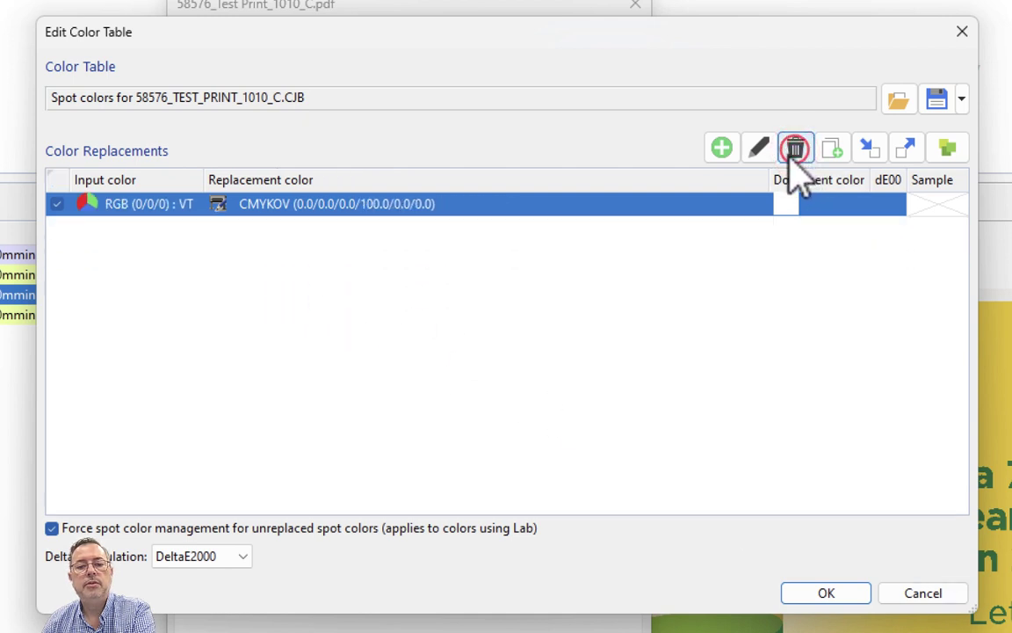
click(796, 149)
click(826, 593)
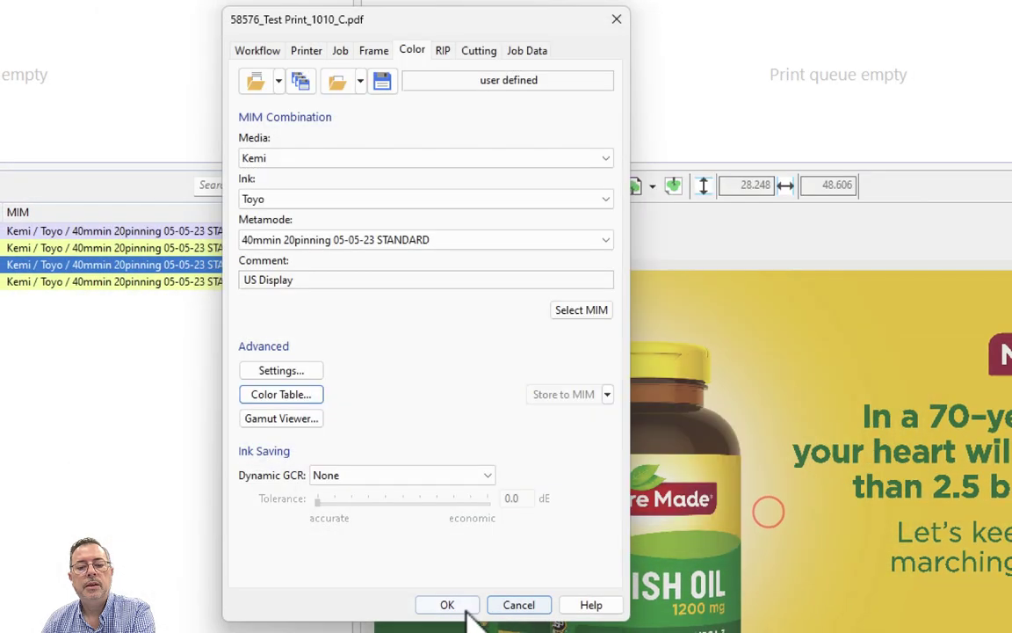
click(446, 604)
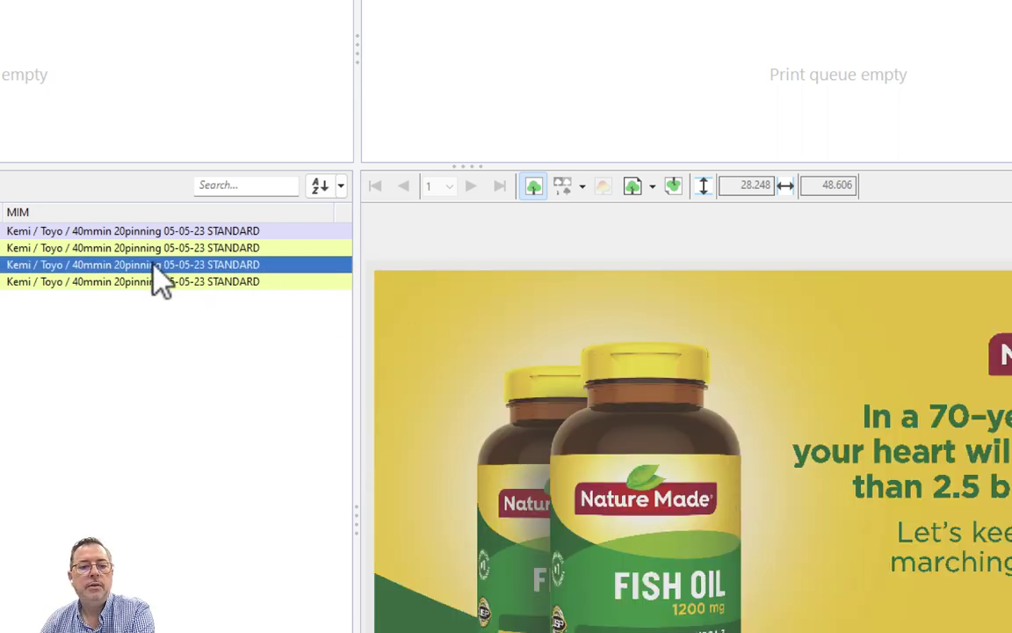
Step: Reopen the color table of 58576_Test Print_1010_C.pdf to check its contents, and close the job settings without changes
double_click(151, 266)
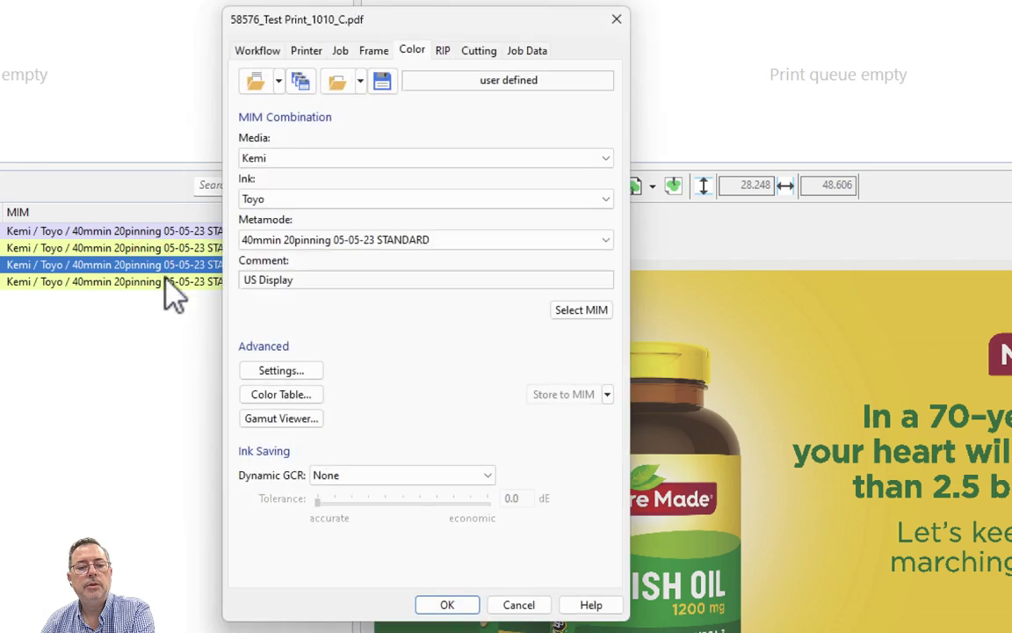
click(274, 395)
click(869, 518)
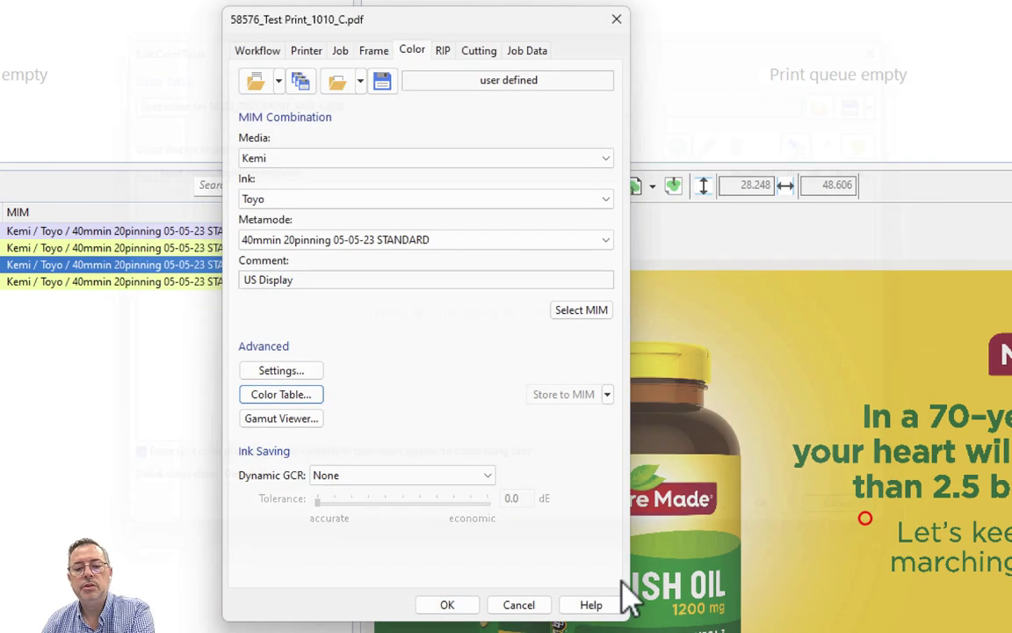
click(520, 604)
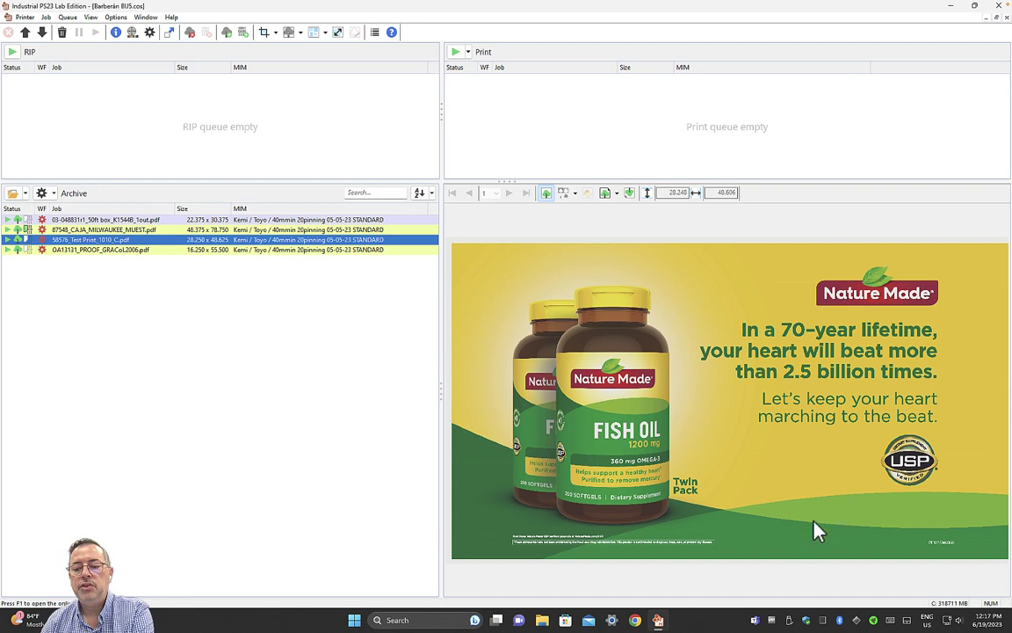
Step: Pick the light green curve in the job preview as input color and set its replacement to 75.3% C and 14.9% M
click(850, 508)
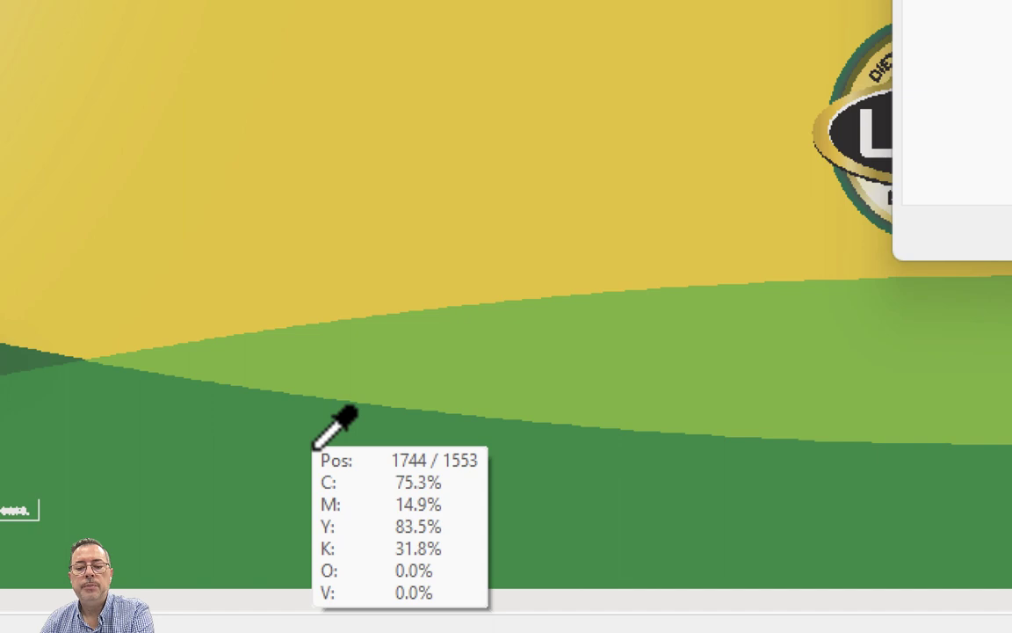
click(461, 360)
click(542, 146)
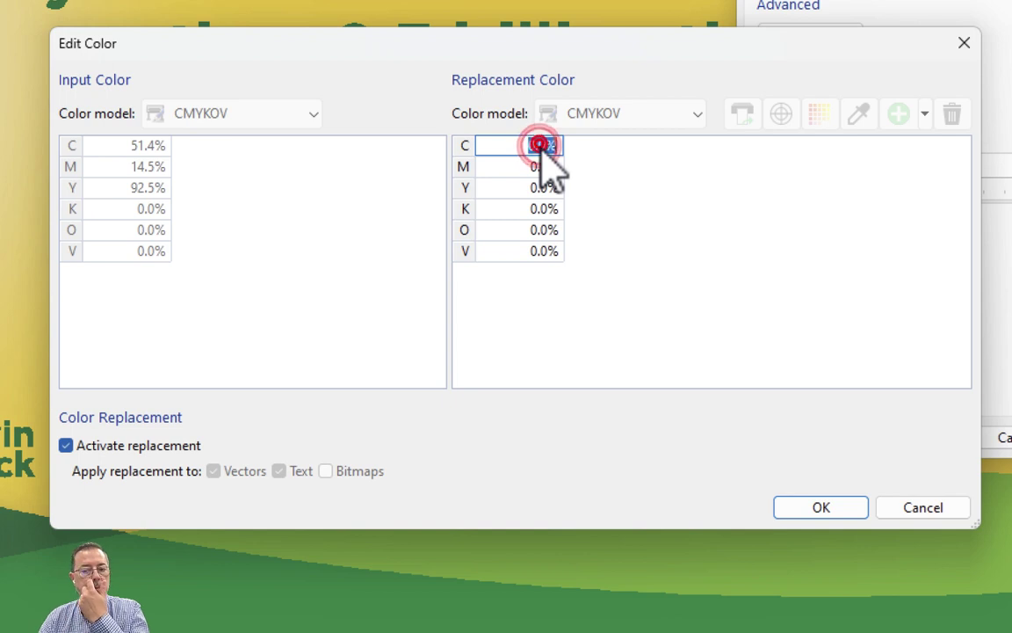
text(7)
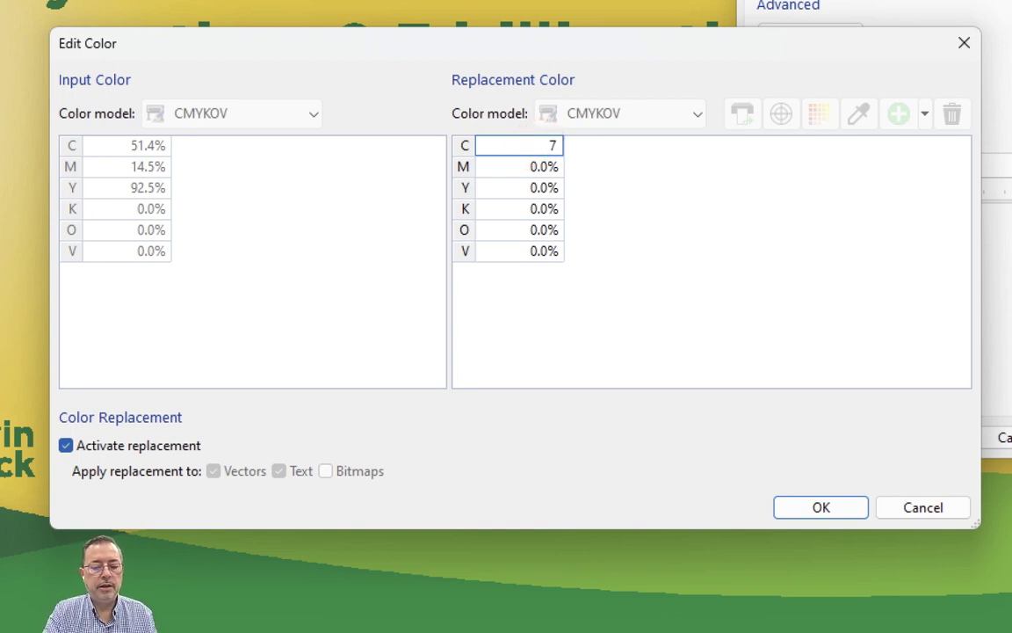
text(5)
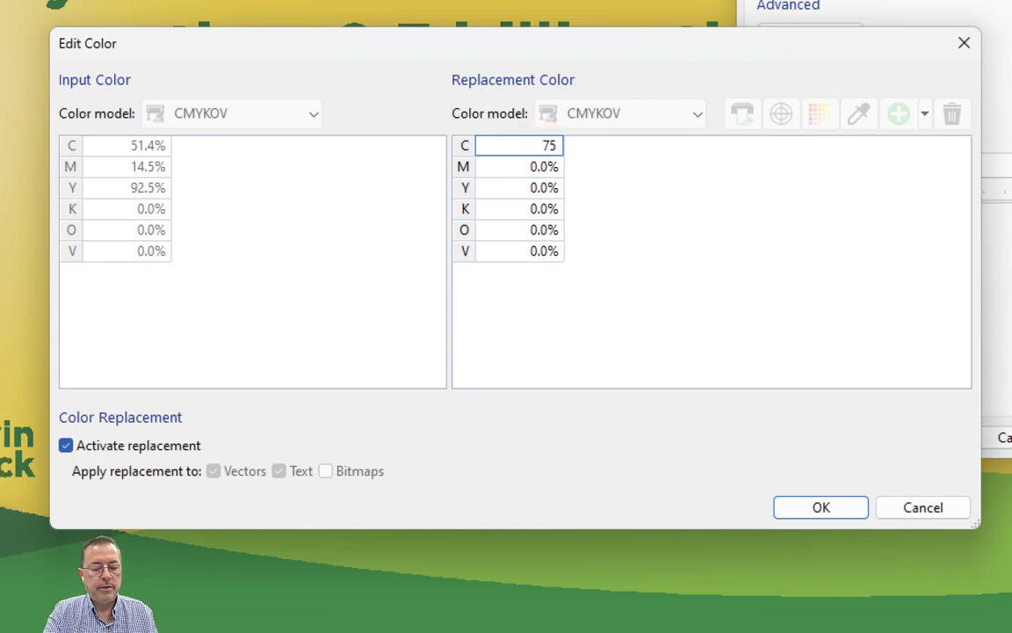
text(.3)
key(Tab)
key(BackSpace)
text(14.9)
key(Tab)
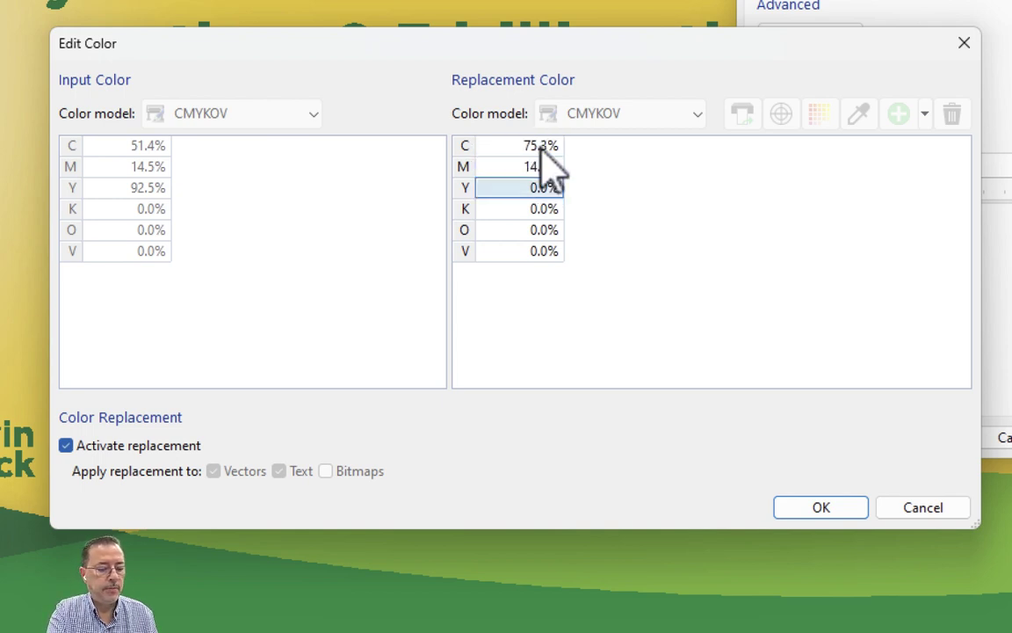
Step: Set the light green's replacement to 83.5% Y and 31.8% K and apply the color table to the job
key(BackSpace)
text(83)
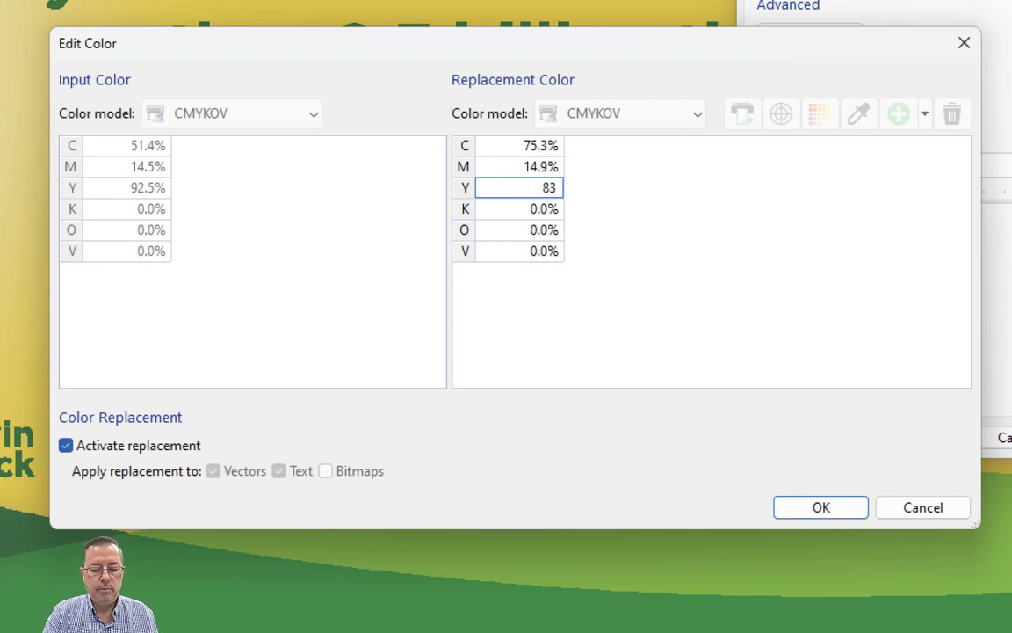
text(.5)
key(Tab)
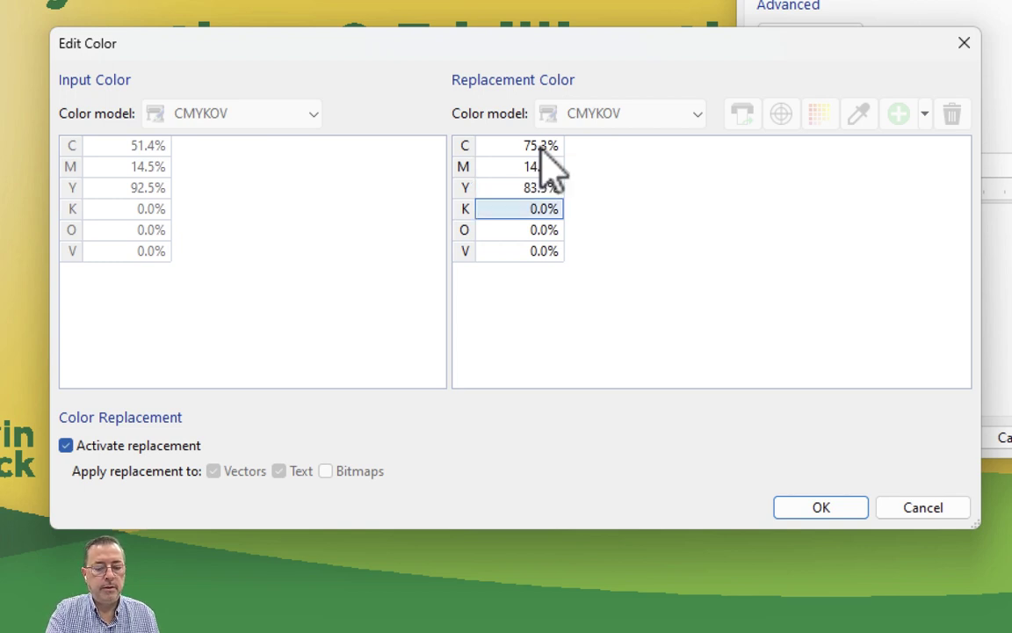
text(31.8)
key(Tab)
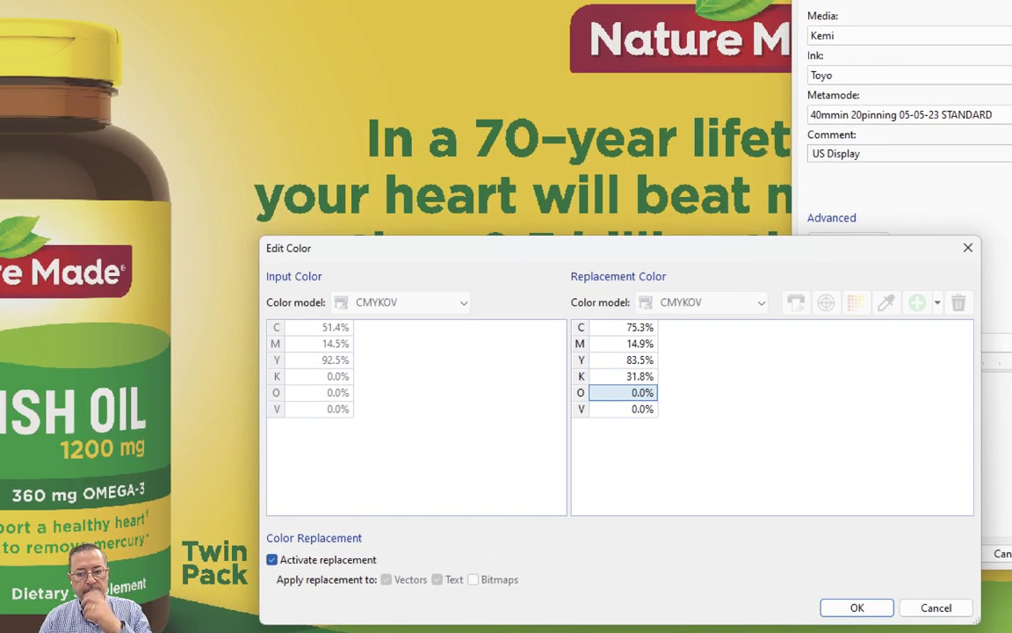
click(858, 607)
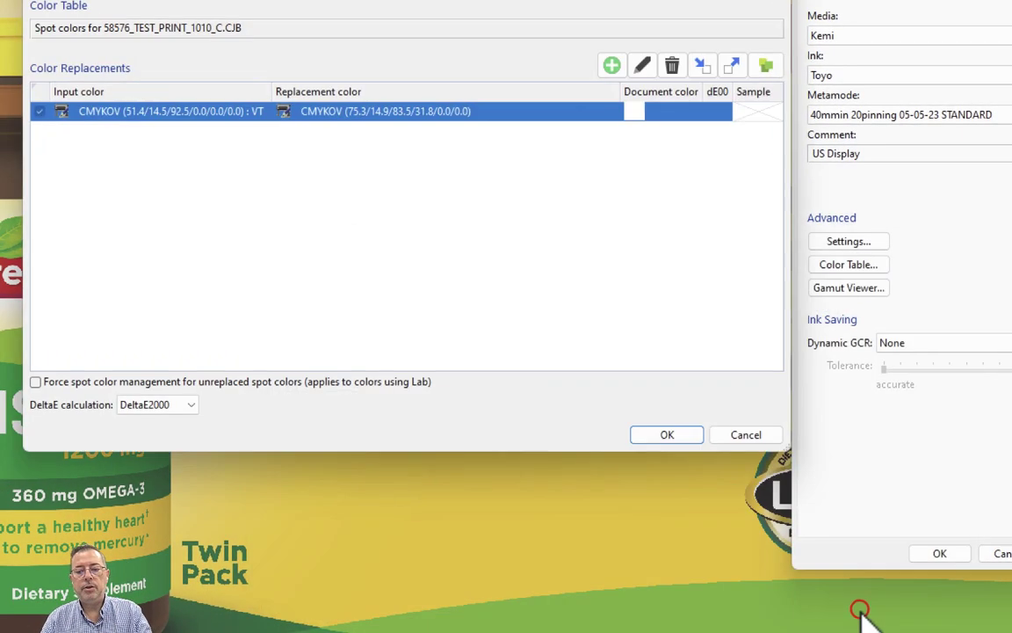
click(677, 435)
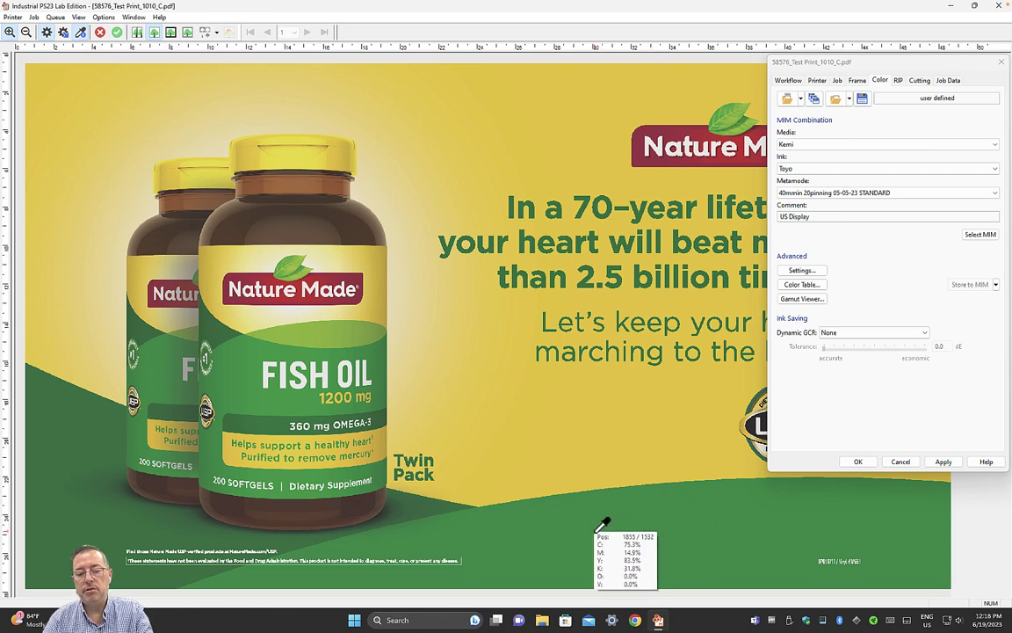
click(859, 462)
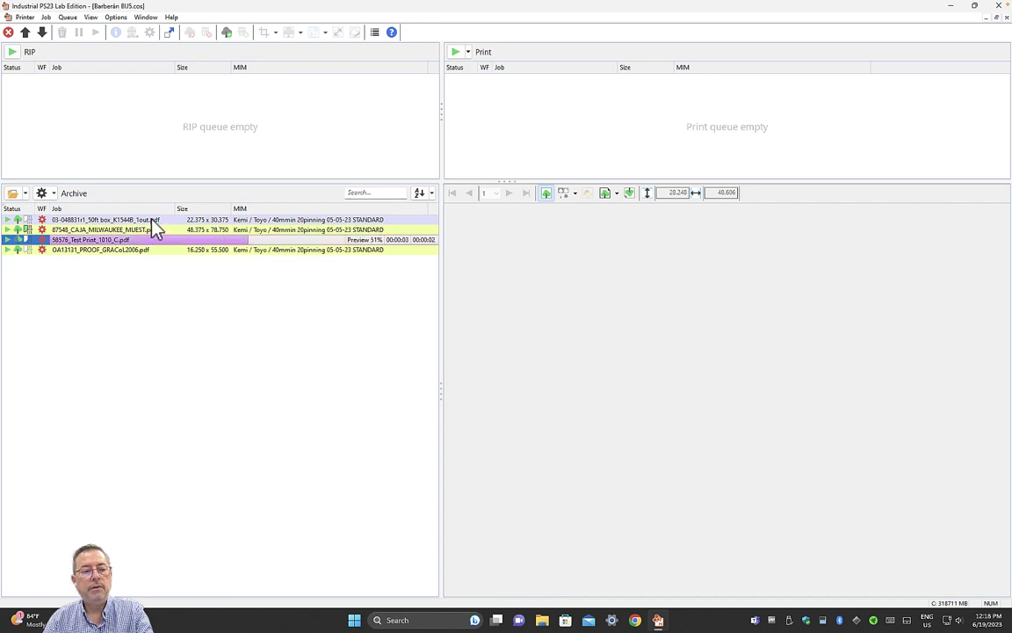
Step: Open the preview of job 03-048831r1_50ft box_K1544B_1out.pdf and bring up its color table
click(142, 229)
click(145, 219)
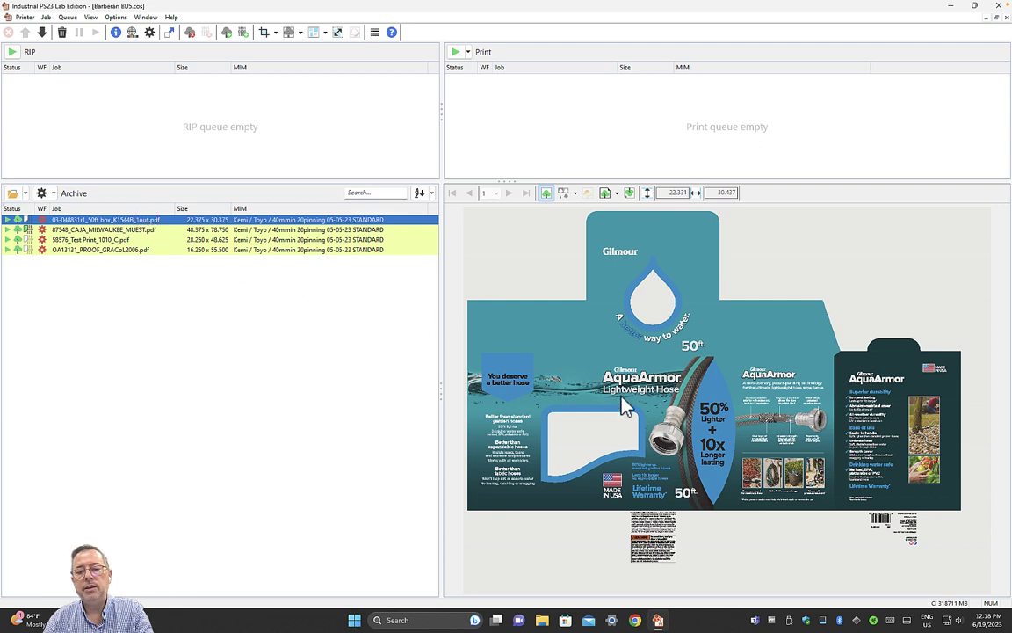
click(703, 388)
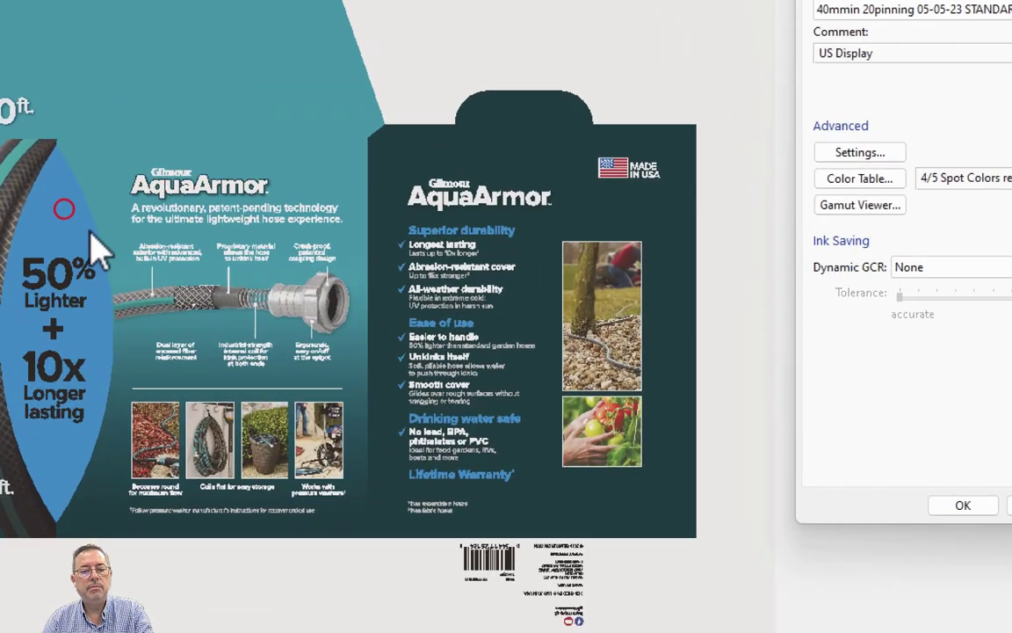
click(860, 179)
Step: Set the picked CMYKOV input color's replacement to 75.3% C, 14.9% M, 83.5% Y and 31.8% K, and apply the color table to the job
text(75.)
text(3)
key(Tab)
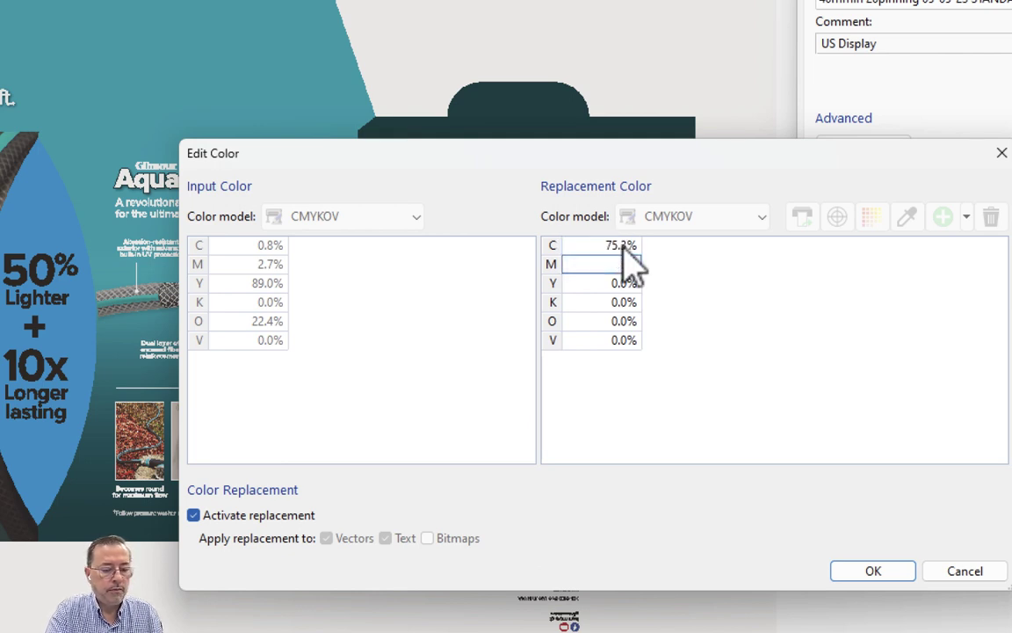
text(14.9)
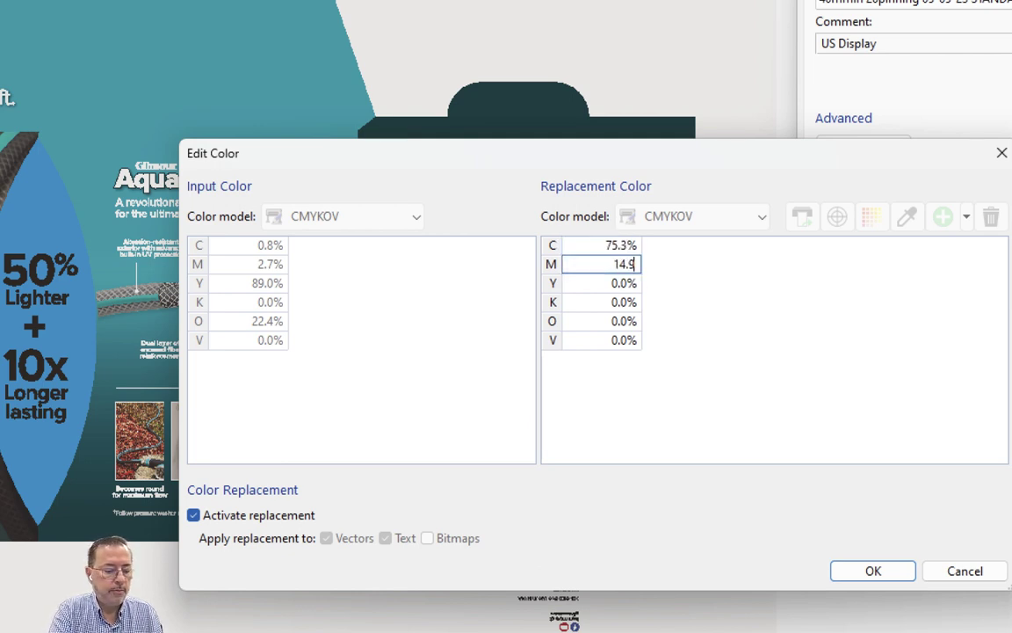
key(Tab)
text(83)
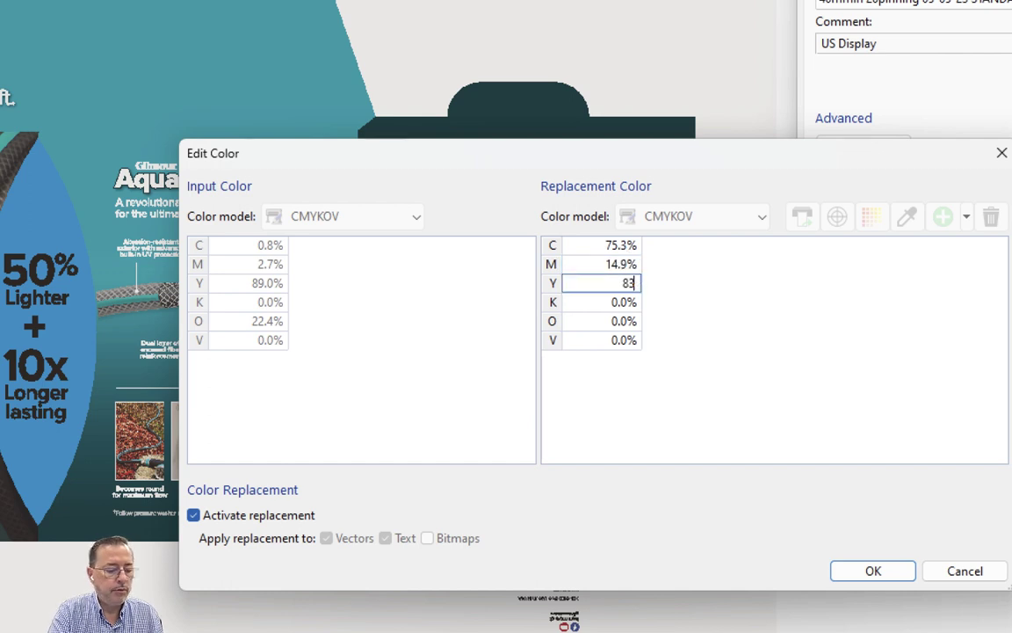
text(.5)
key(Tab)
text(31.8)
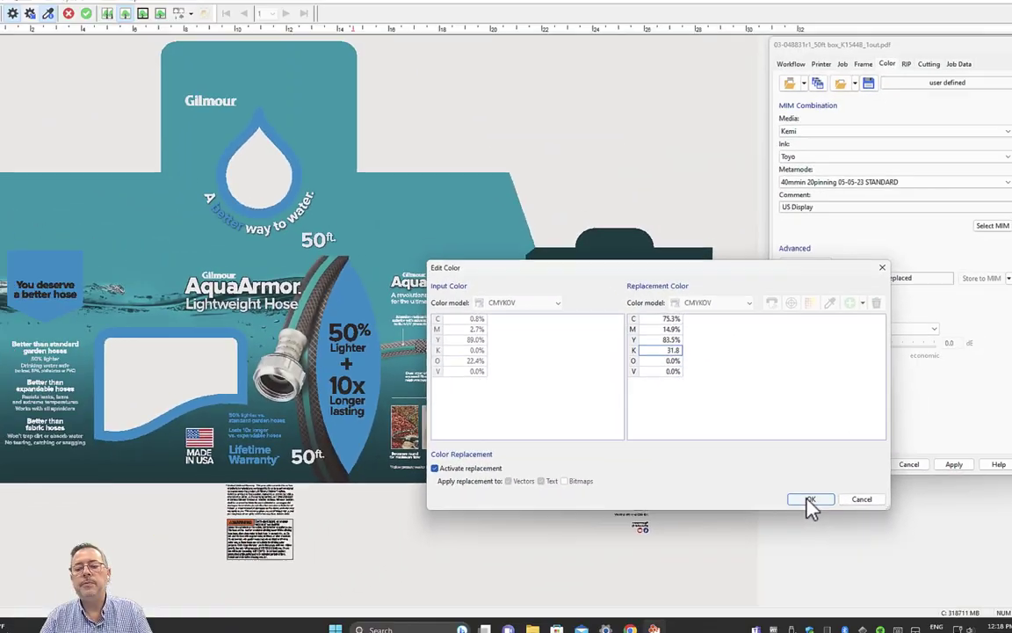
click(810, 499)
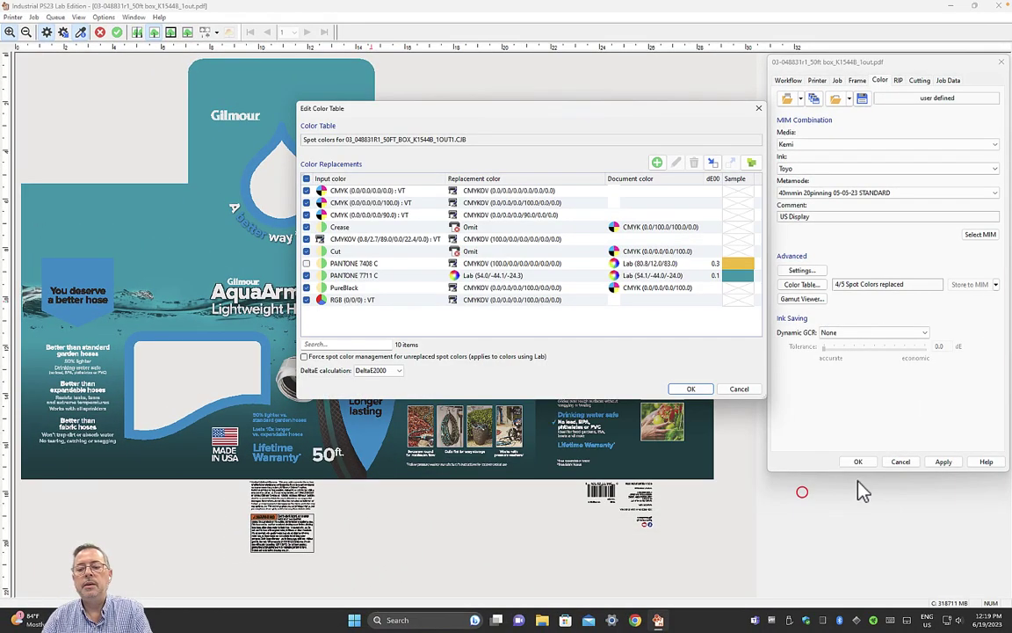
click(685, 380)
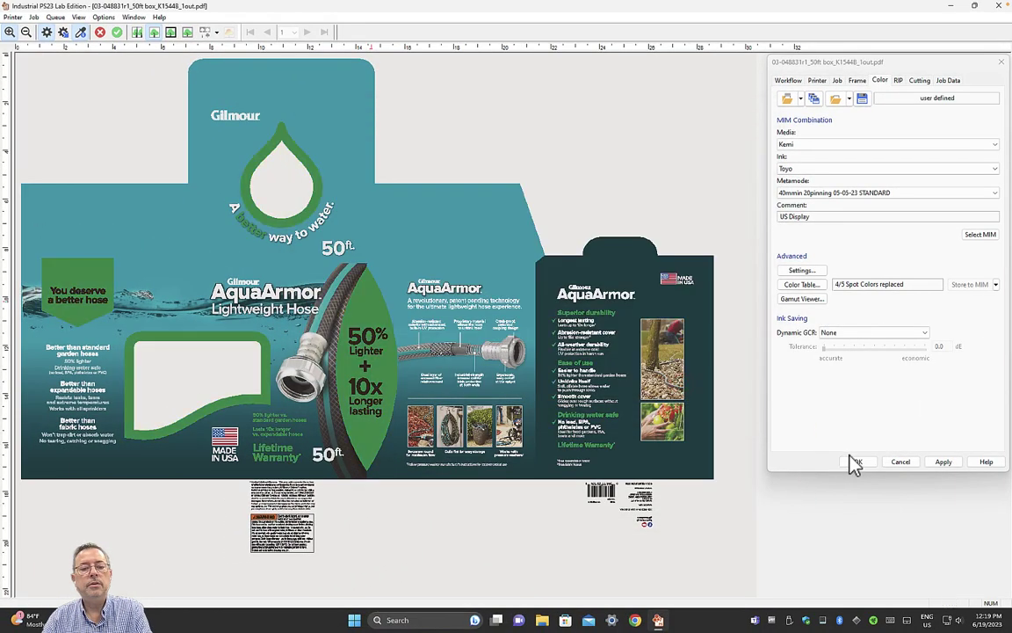
click(854, 463)
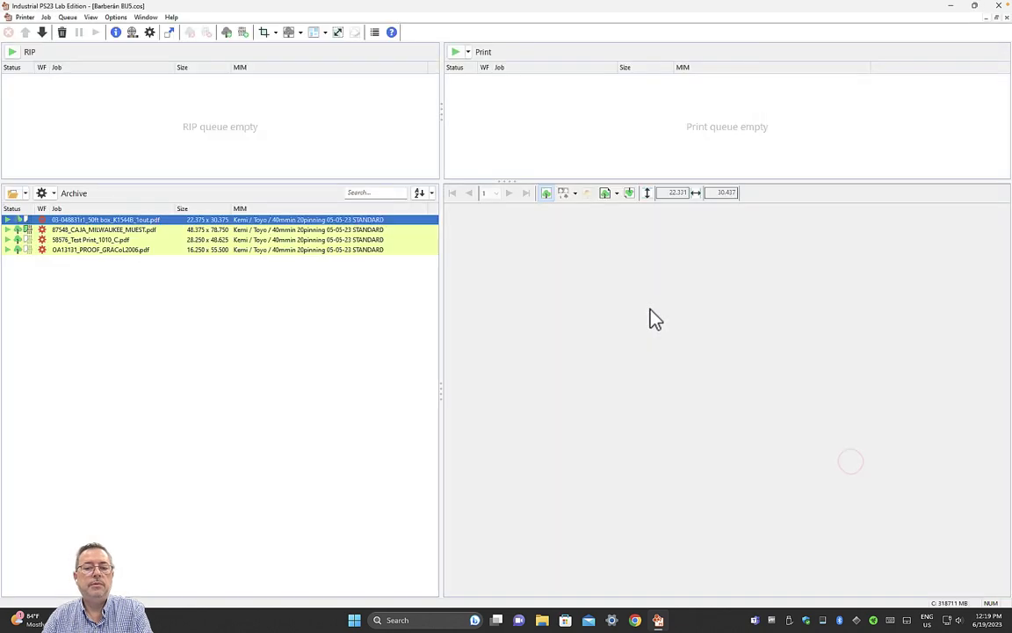
Step: Compare the archive previews of 58576_Test Print_1010_C.pdf and 03-048831r1_50ft box_K1544B_1out.pdf to check that their greens match
click(204, 242)
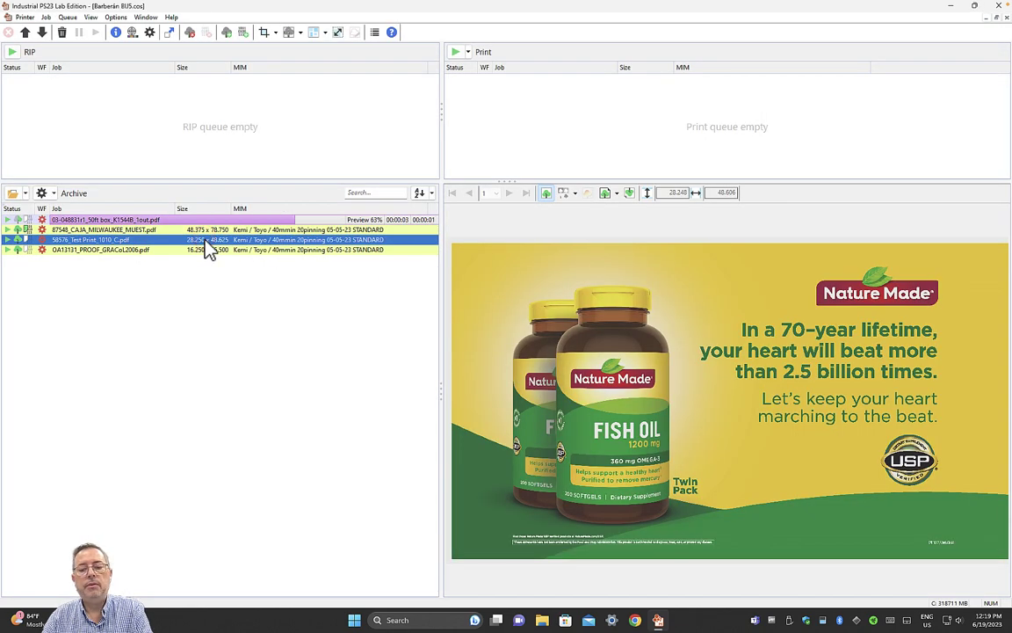
click(241, 219)
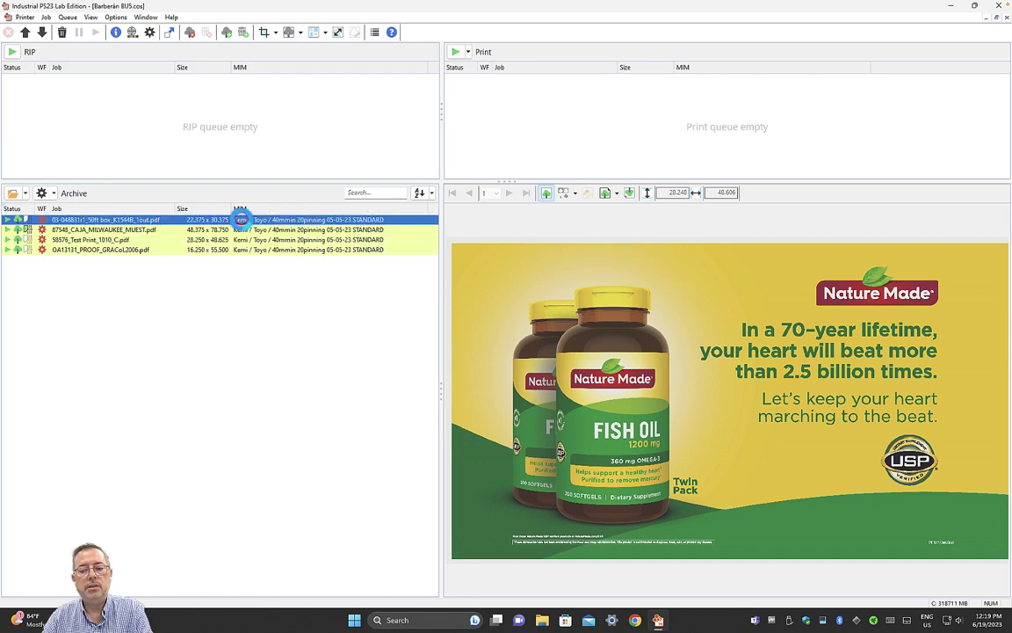
click(236, 239)
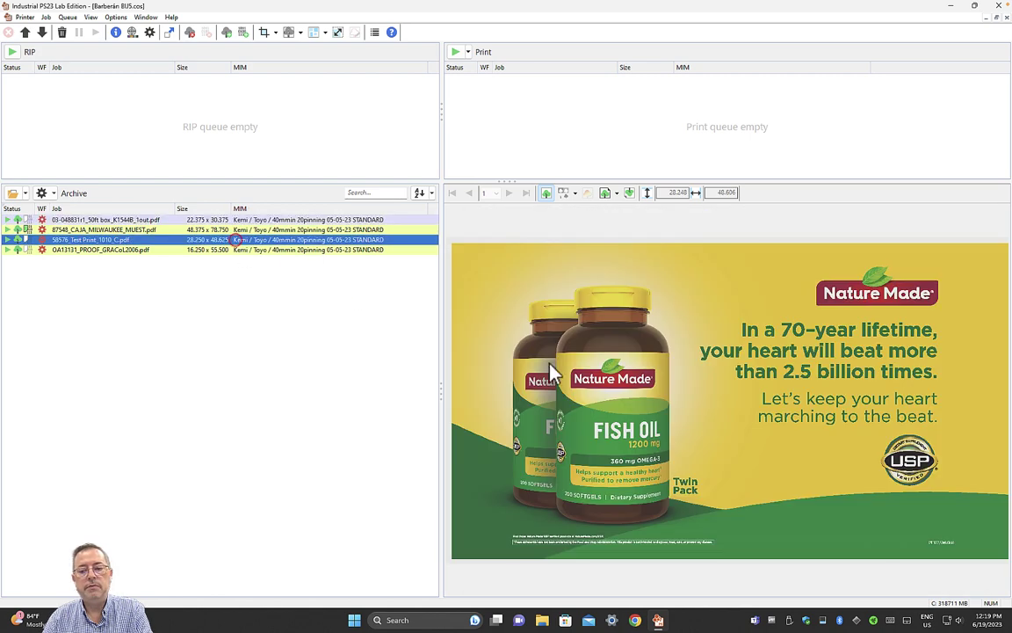